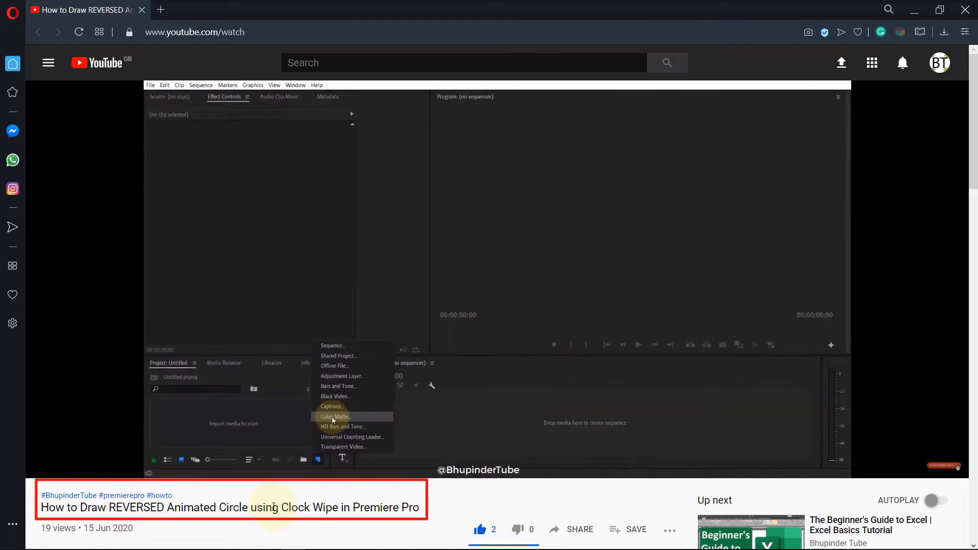
Highlight the YouTube video title and the viewer comment asking why the radial wipe fails top-right.
{"action": "left_click_drag", "start_coordinate": [429, 512], "coordinate": [66, 507]}
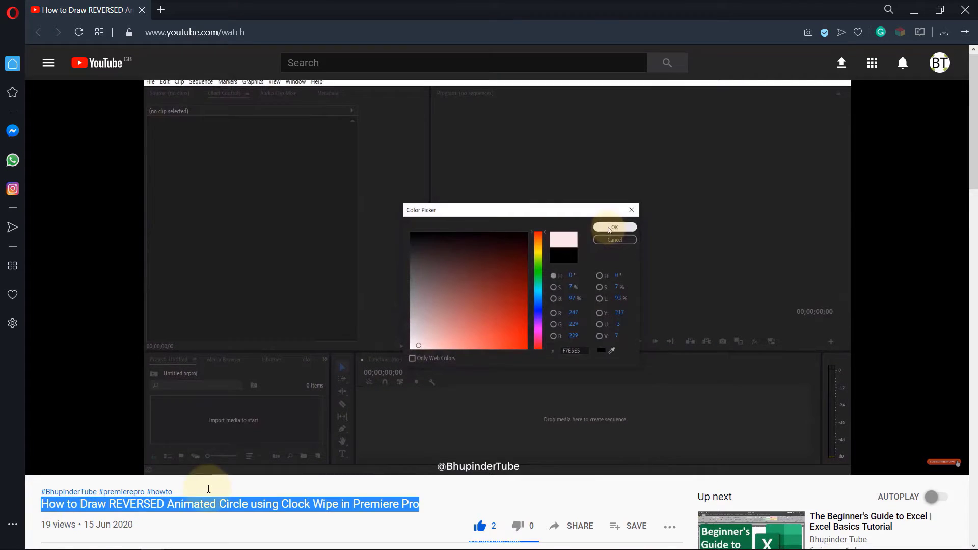
{"action": "scroll", "coordinate": [208, 487], "scroll_direction": "down", "scroll_amount": 4}
{"action": "scroll", "coordinate": [208, 487], "scroll_direction": "down", "scroll_amount": 2}
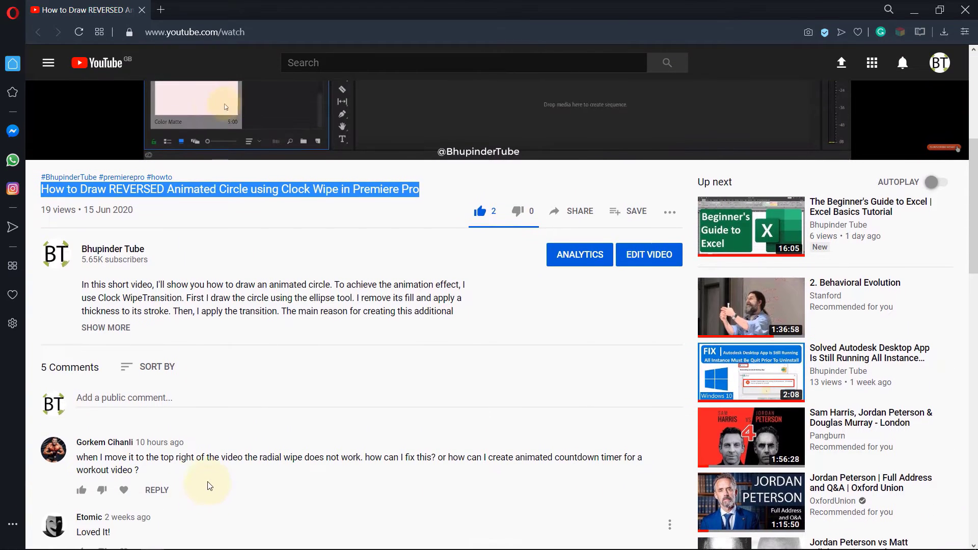
{"action": "triple_click", "coordinate": [144, 478]}
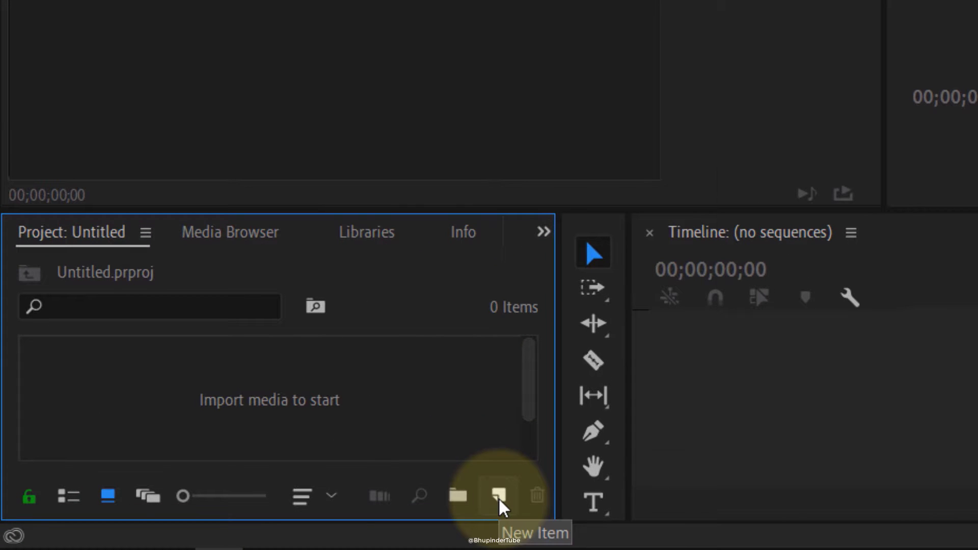
Create a pale pink FBF1F1 Color Matte and drop it on the timeline as a new sequence.
{"action": "left_click", "coordinate": [498, 497]}
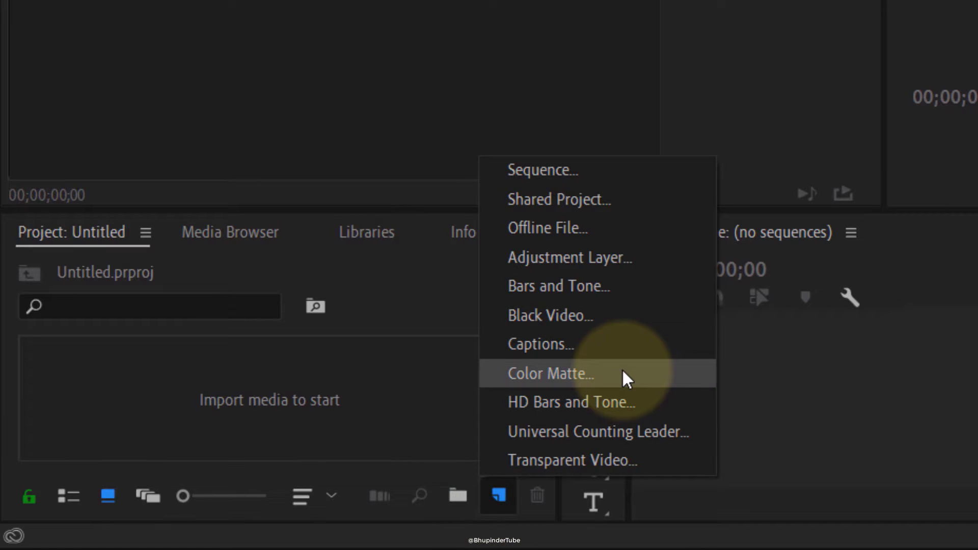
{"action": "left_click", "coordinate": [626, 377]}
{"action": "left_click", "coordinate": [531, 351]}
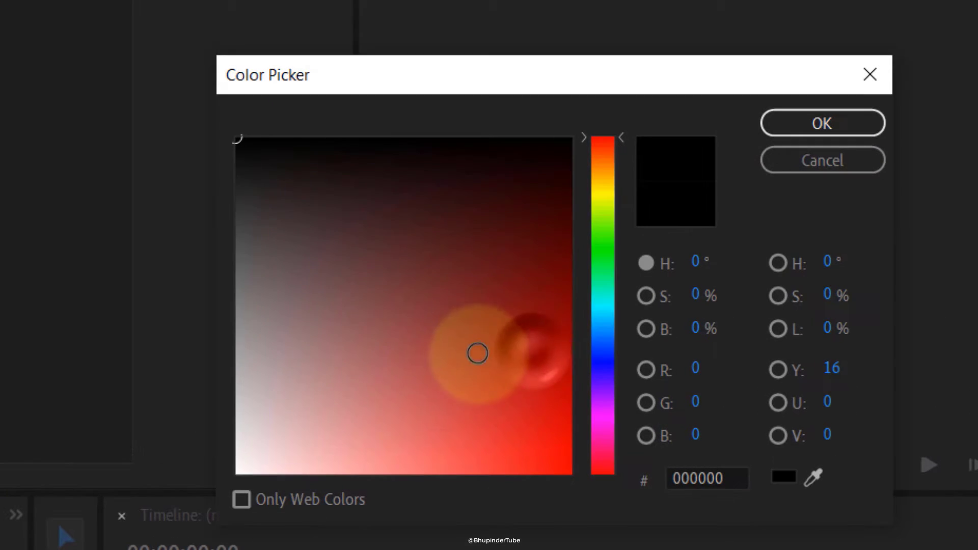
{"action": "left_click", "coordinate": [248, 468]}
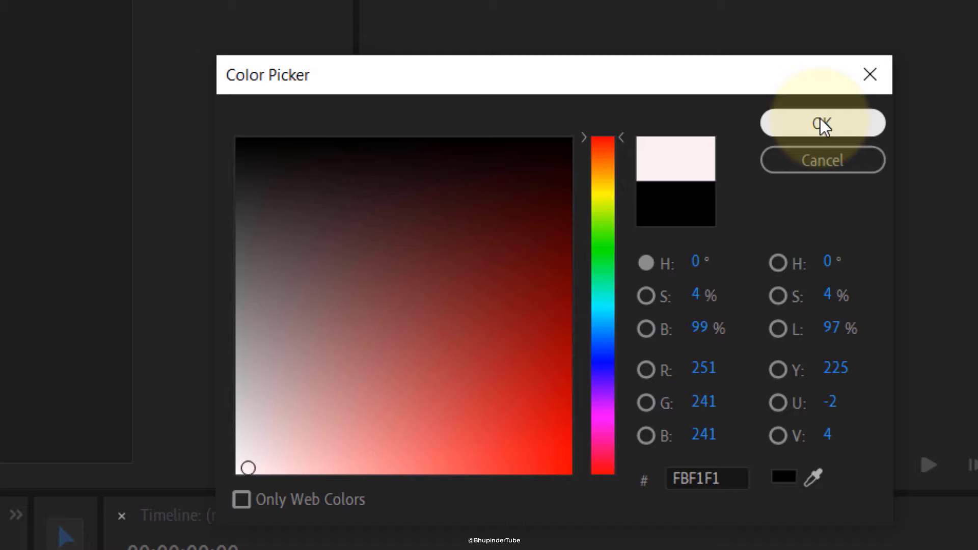
{"action": "left_click", "coordinate": [820, 122]}
{"action": "left_click", "coordinate": [422, 320]}
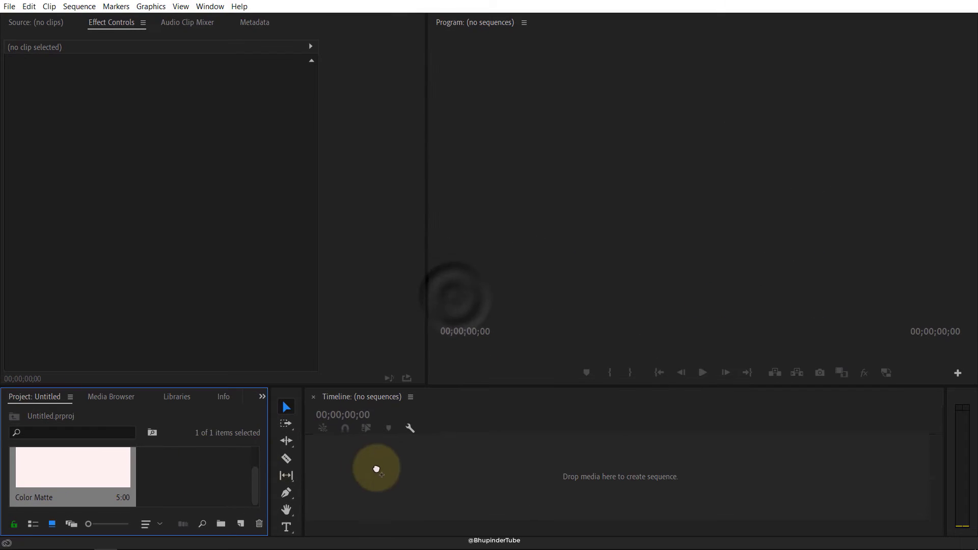
{"action": "left_click_drag", "start_coordinate": [360, 484], "coordinate": [360, 484]}
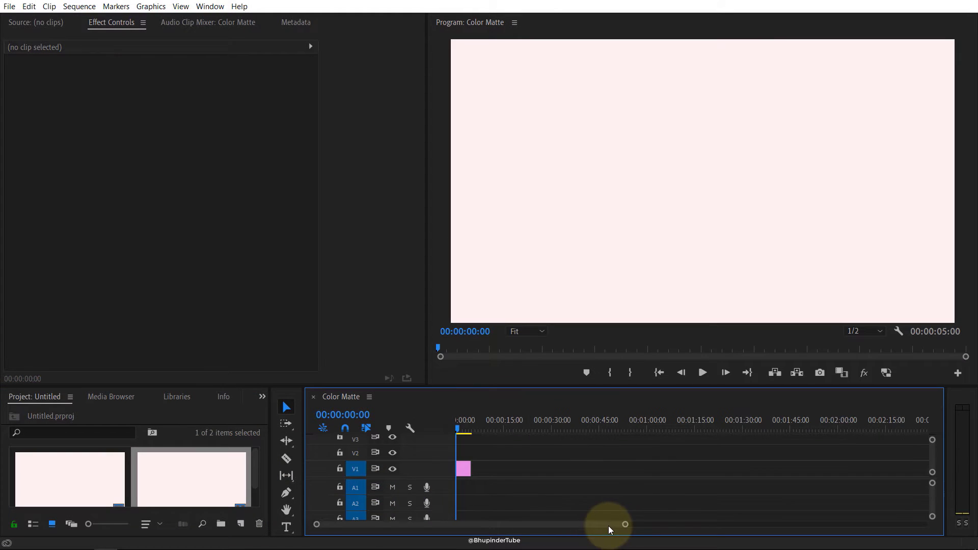
Draw a large grey circle over the pink matte with the Ellipse Tool, then nudge it up.
{"action": "left_click_drag", "start_coordinate": [626, 528], "coordinate": [425, 525]}
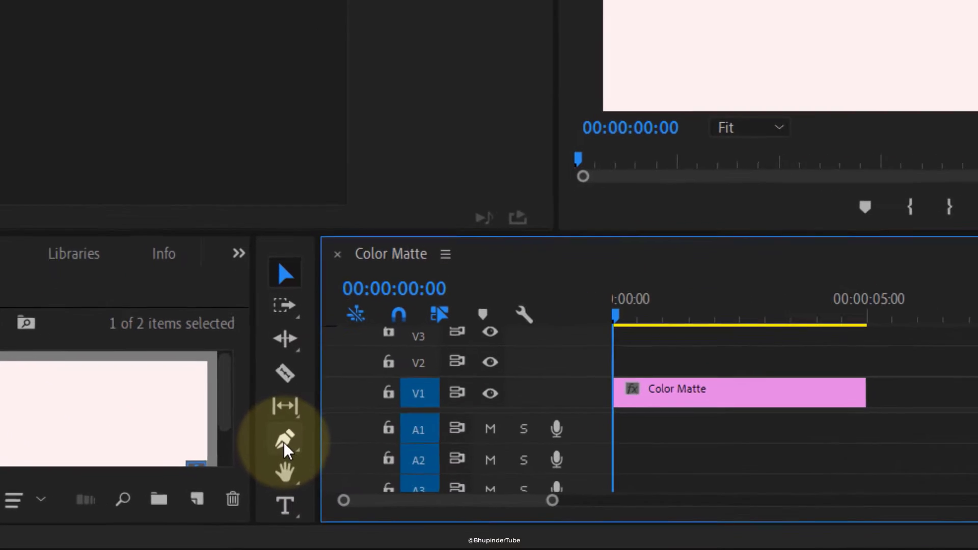
{"action": "left_click", "coordinate": [283, 432]}
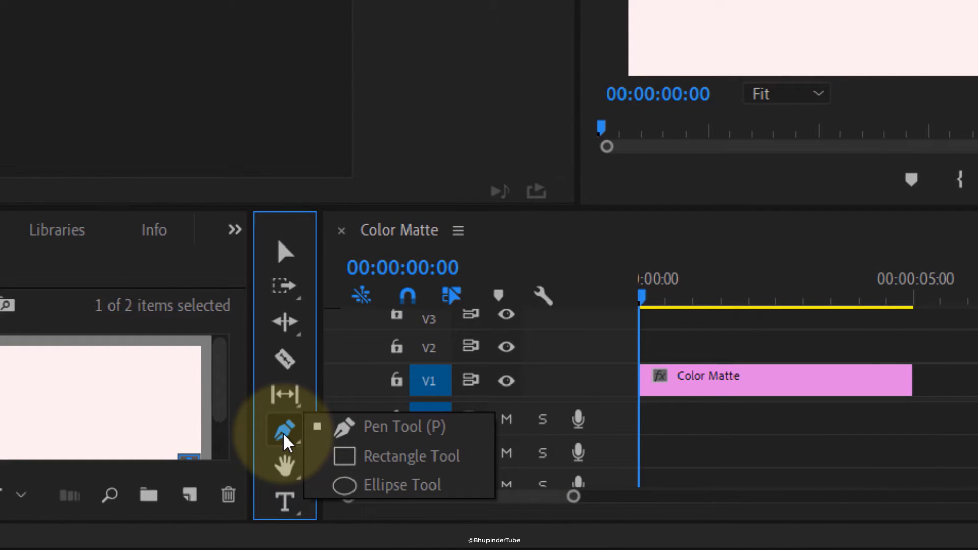
{"action": "left_click", "coordinate": [375, 485]}
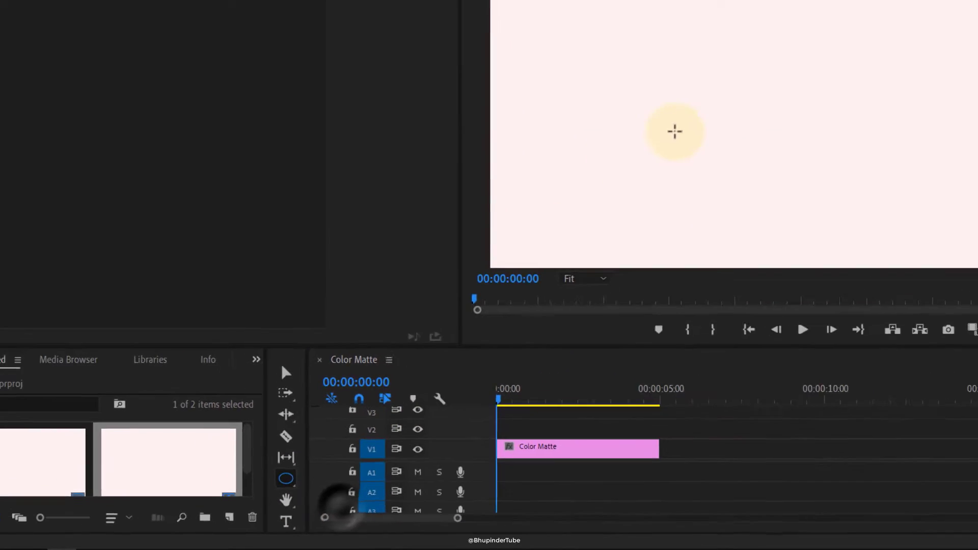
{"action": "mouse_move", "coordinate": [636, 118]}
{"action": "left_mouse_down"}
{"action": "mouse_move", "coordinate": [756, 274]}
{"action": "mouse_move", "coordinate": [798, 306]}
{"action": "left_mouse_up"}
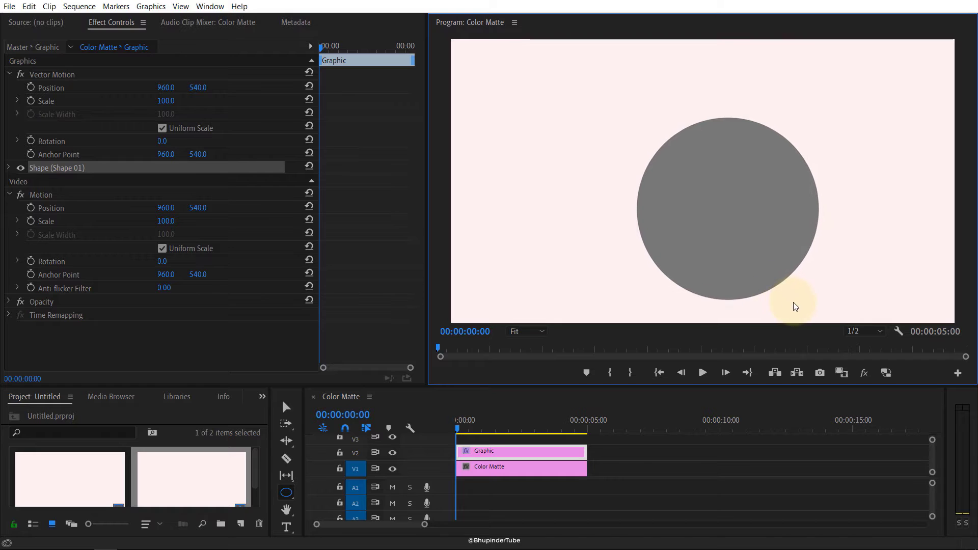
{"action": "left_click", "coordinate": [286, 407]}
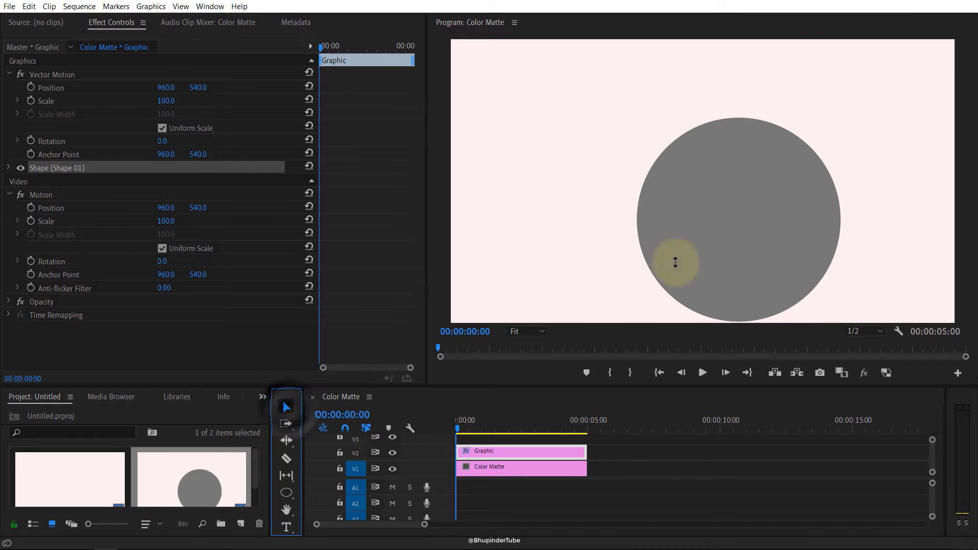
{"action": "left_click_drag", "start_coordinate": [679, 263], "coordinate": [690, 203]}
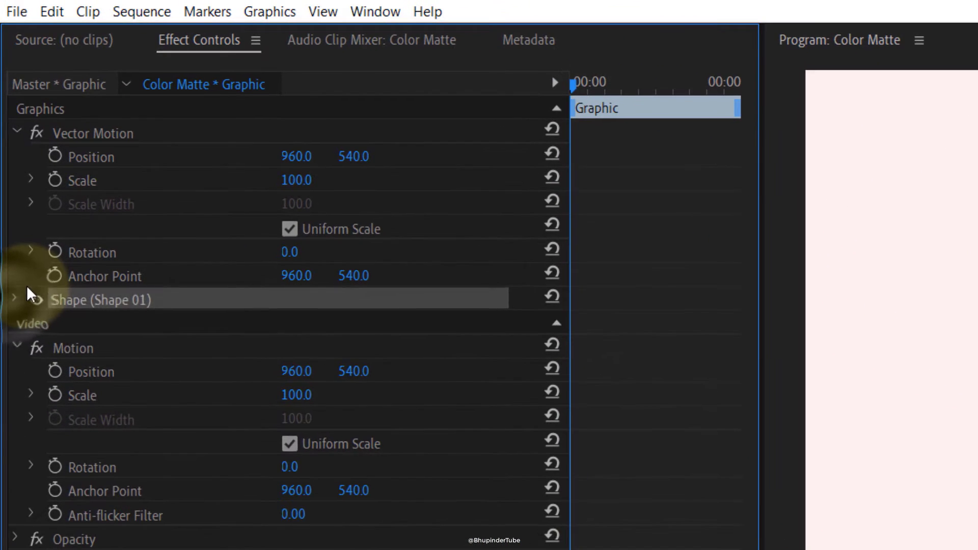
Remove the circle's fill and give it a red FA0E0E stroke 45 wide.
{"action": "left_click", "coordinate": [26, 287]}
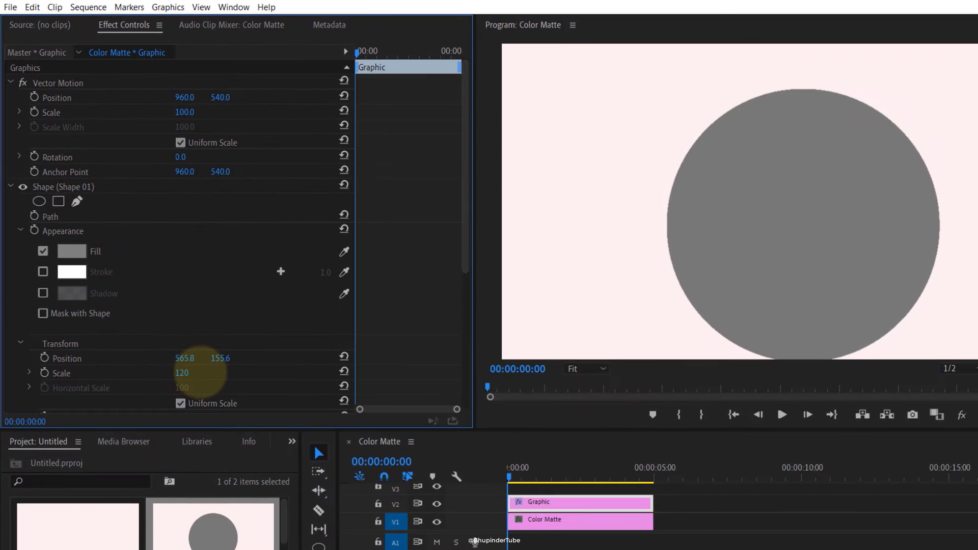
{"action": "left_click", "coordinate": [42, 252]}
{"action": "left_click", "coordinate": [43, 272]}
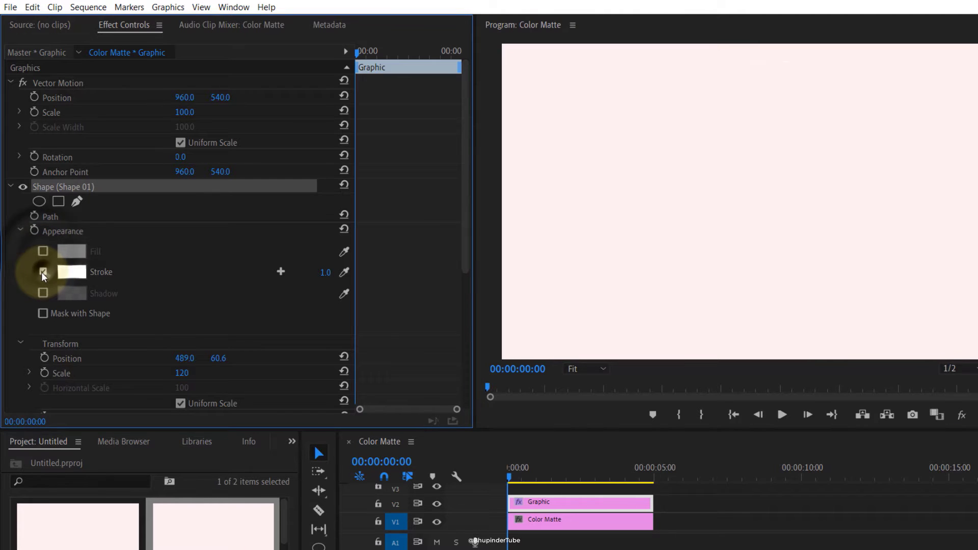
{"action": "left_click", "coordinate": [74, 272]}
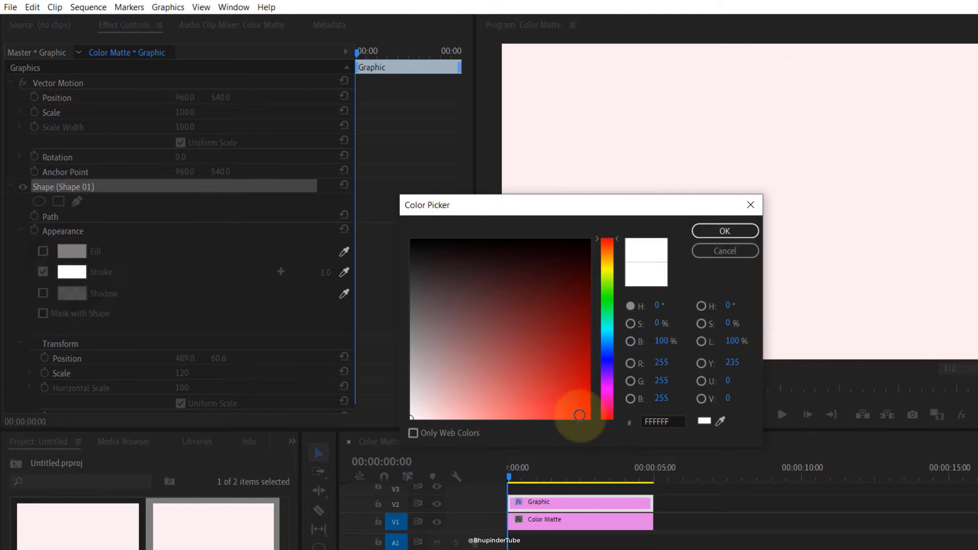
{"action": "left_click", "coordinate": [579, 415]}
{"action": "left_click", "coordinate": [706, 233]}
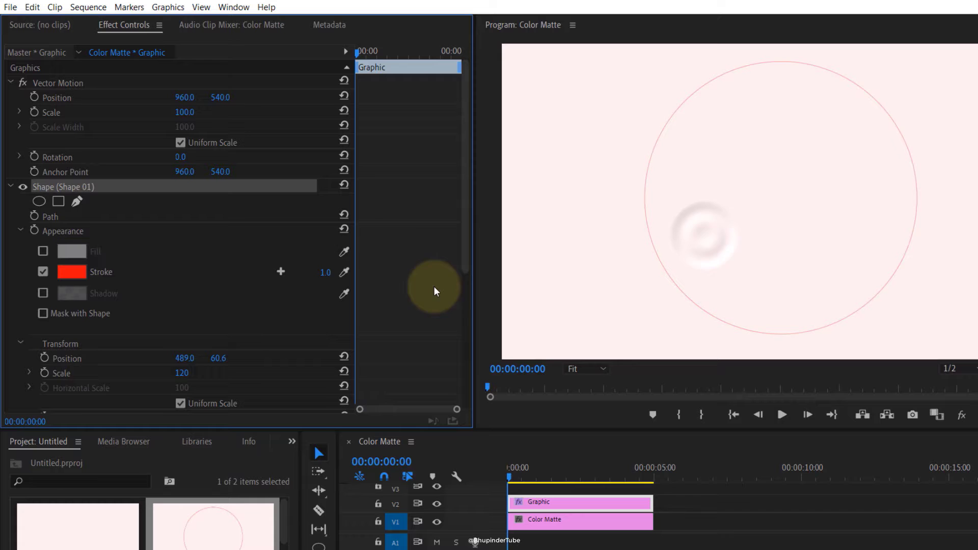
{"action": "left_click_drag", "start_coordinate": [324, 272], "coordinate": [359, 271]}
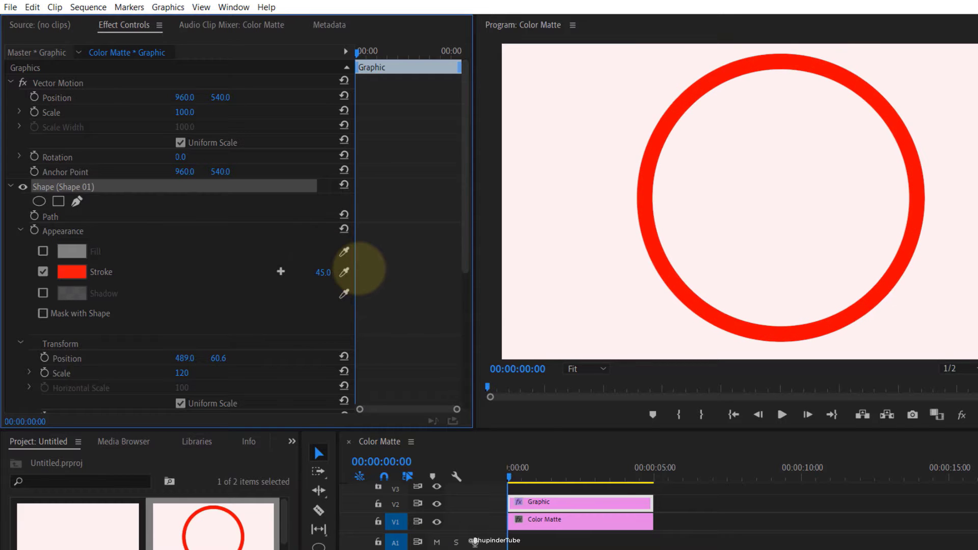
Apply the Clock Wipe from Video Transitions > Wipe to the start of the Graphic clip on V2.
{"action": "left_click", "coordinate": [264, 399]}
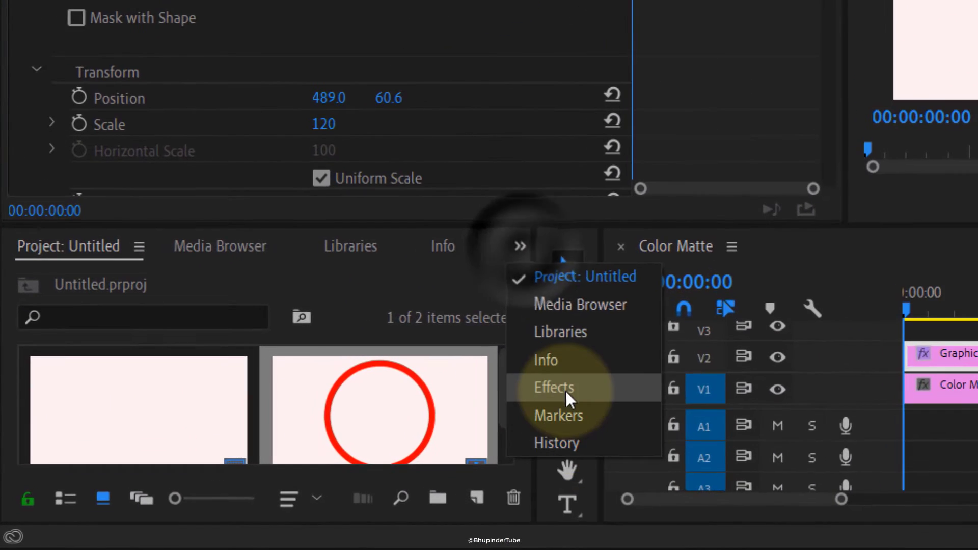
{"action": "left_click", "coordinate": [566, 394]}
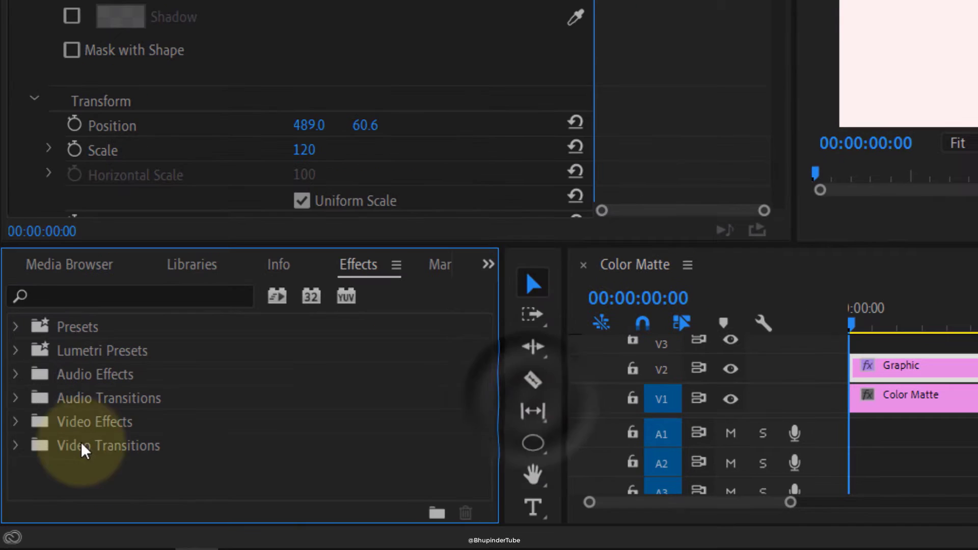
{"action": "left_click", "coordinate": [21, 448]}
{"action": "scroll", "coordinate": [25, 456], "scroll_direction": "down", "scroll_amount": 3}
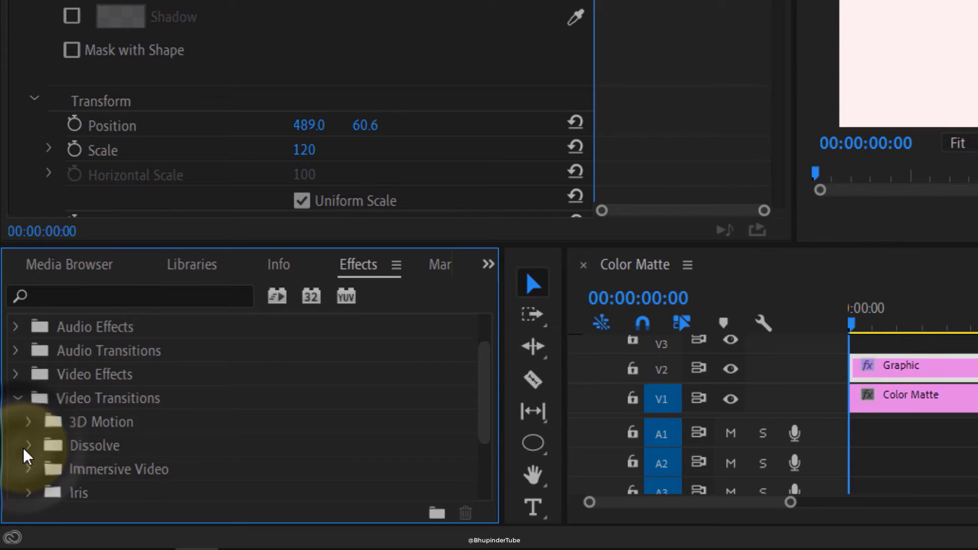
{"action": "left_click", "coordinate": [32, 465]}
{"action": "scroll", "coordinate": [36, 471], "scroll_direction": "down", "scroll_amount": 3}
{"action": "left_click", "coordinate": [100, 441]}
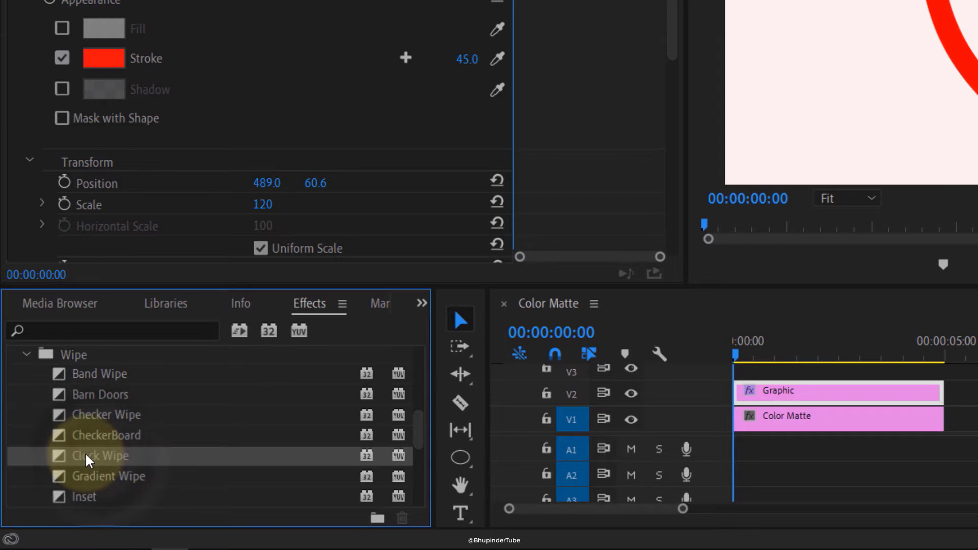
{"action": "left_click_drag", "start_coordinate": [88, 460], "coordinate": [746, 394]}
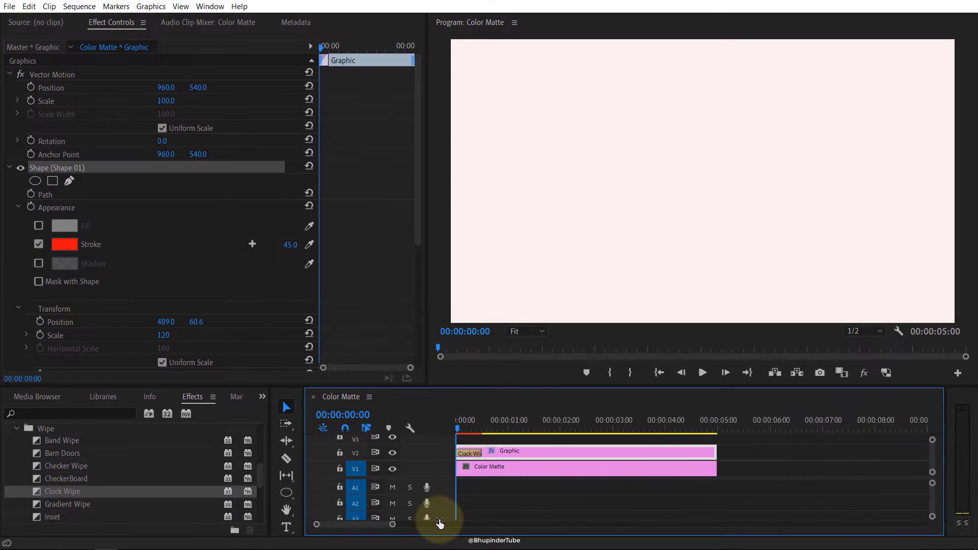
{"action": "left_click_drag", "start_coordinate": [439, 523], "coordinate": [427, 523]}
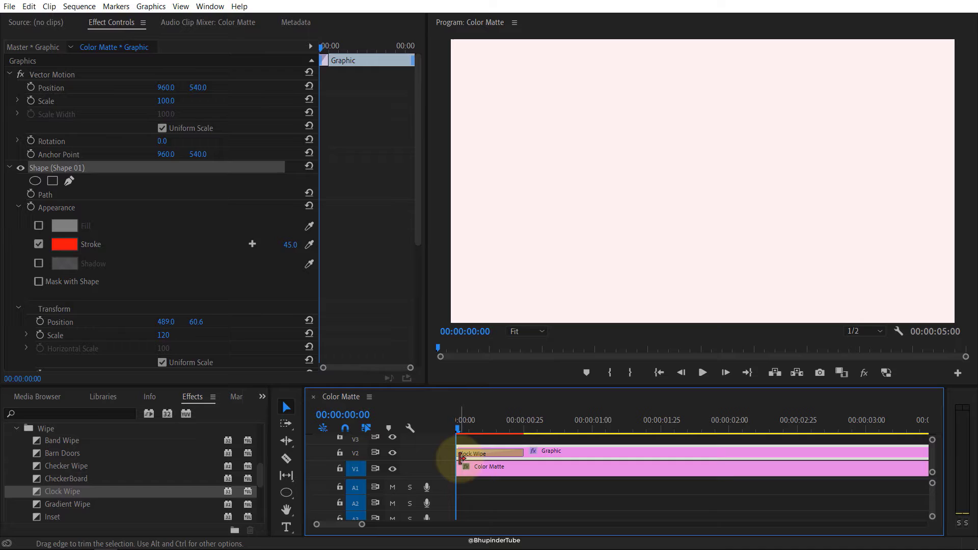
Select the Clock Wipe and preview the sequence, rewinding to the start.
{"action": "left_click", "coordinate": [462, 454]}
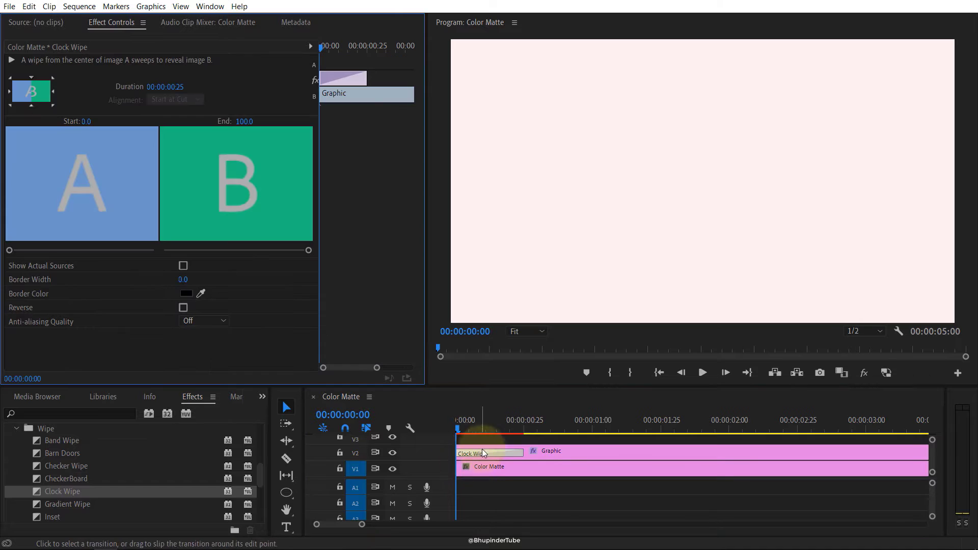
{"action": "left_click", "coordinate": [704, 373]}
{"action": "left_click", "coordinate": [484, 431]}
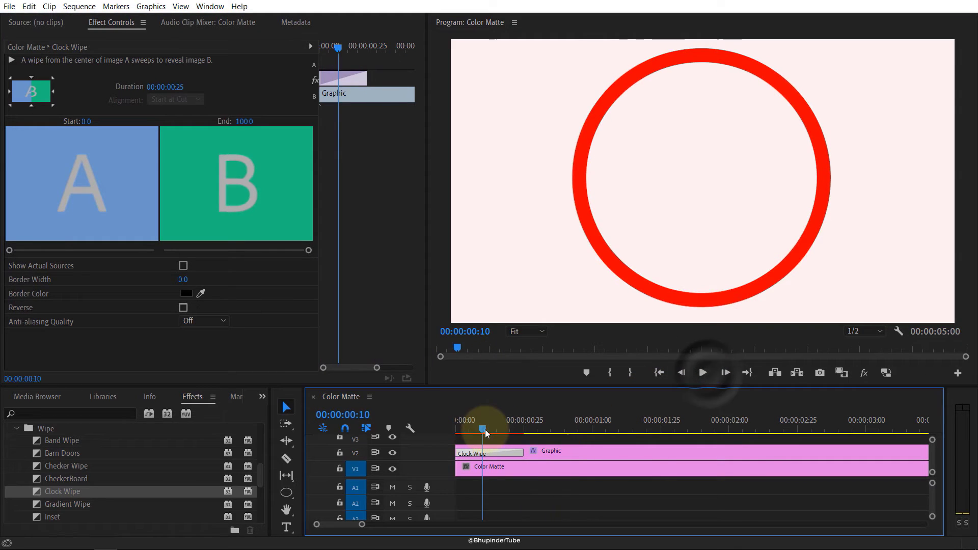
{"action": "left_click_drag", "start_coordinate": [486, 434], "coordinate": [448, 427]}
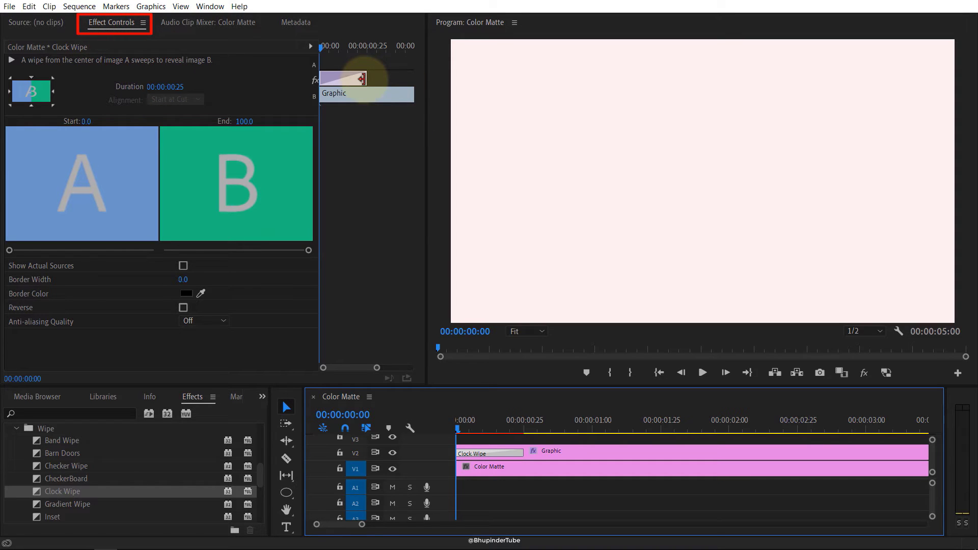
Lengthen the Clock Wipe to 00:00:01:02 and play back to check it.
{"action": "left_click_drag", "start_coordinate": [371, 83], "coordinate": [419, 77]}
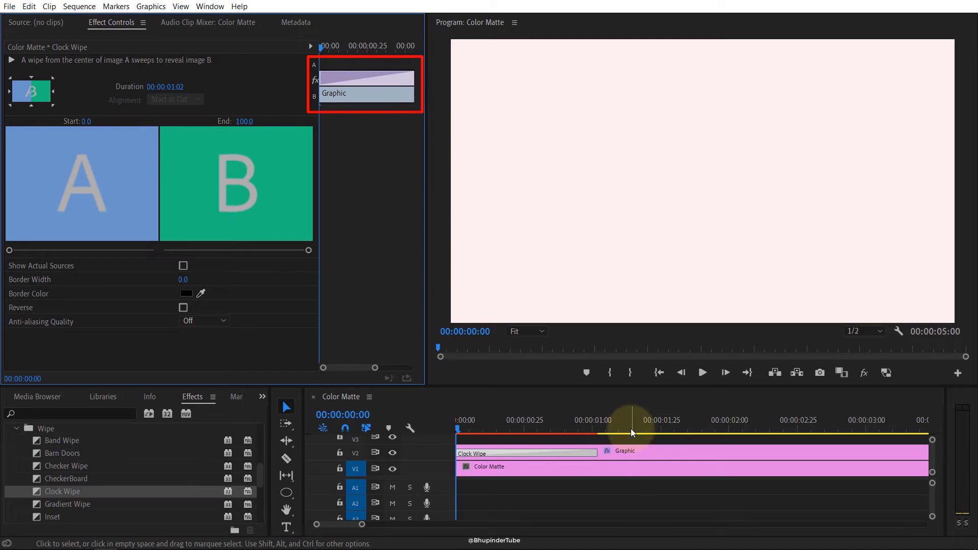
{"action": "left_click", "coordinate": [703, 374]}
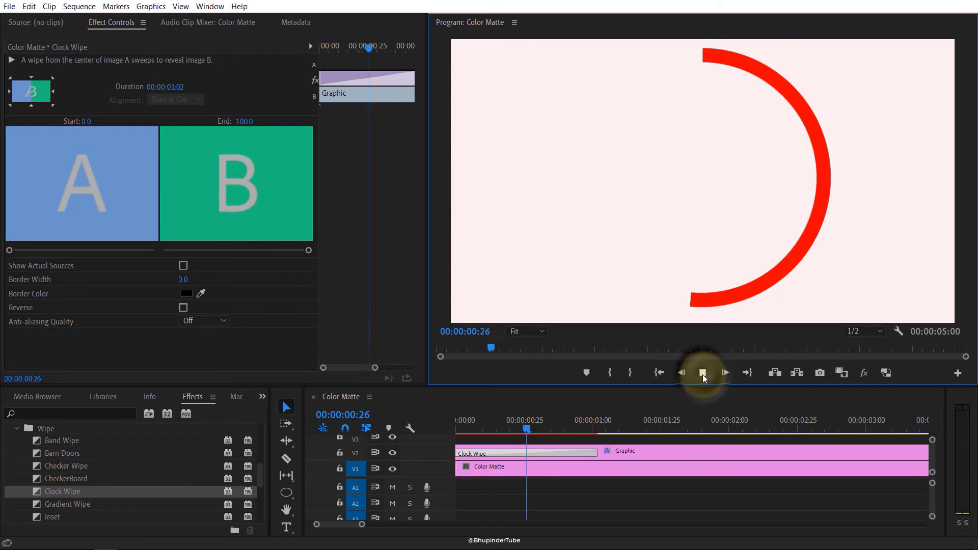
{"action": "left_click", "coordinate": [654, 430]}
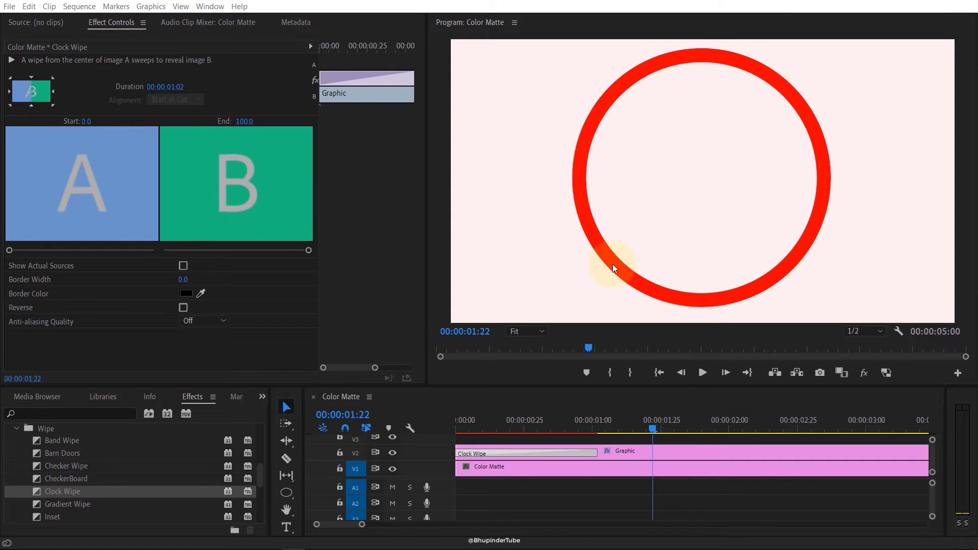
Move the red ring right to position 947.8, 51.7 and preview the wipe from the start.
{"action": "left_click_drag", "start_coordinate": [611, 268], "coordinate": [723, 268]}
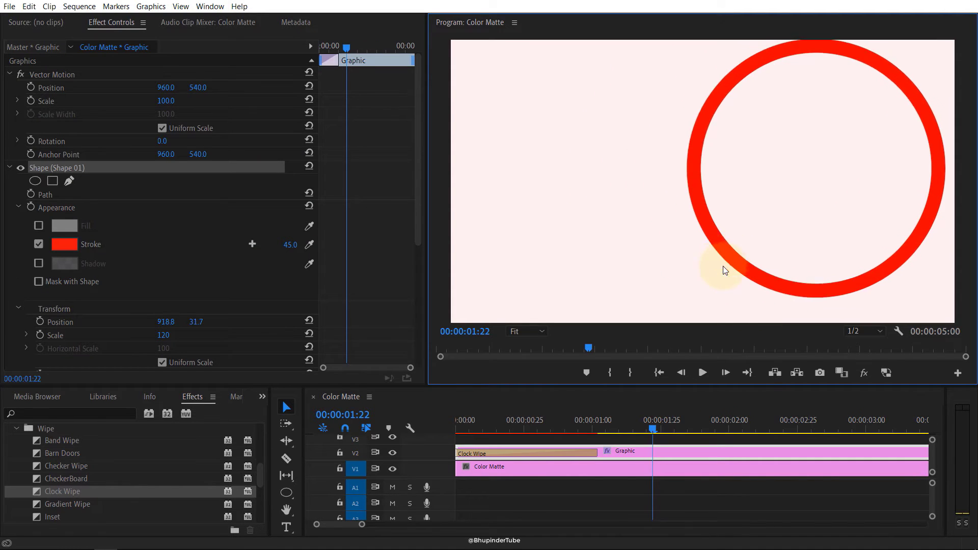
{"action": "left_click", "coordinate": [517, 410]}
{"action": "key", "text": "Home"}
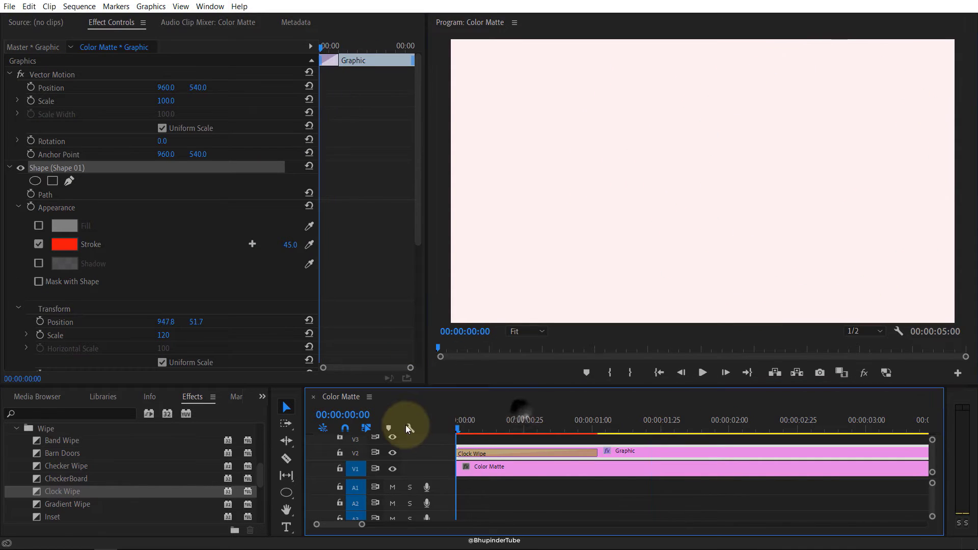
{"action": "left_click", "coordinate": [702, 372]}
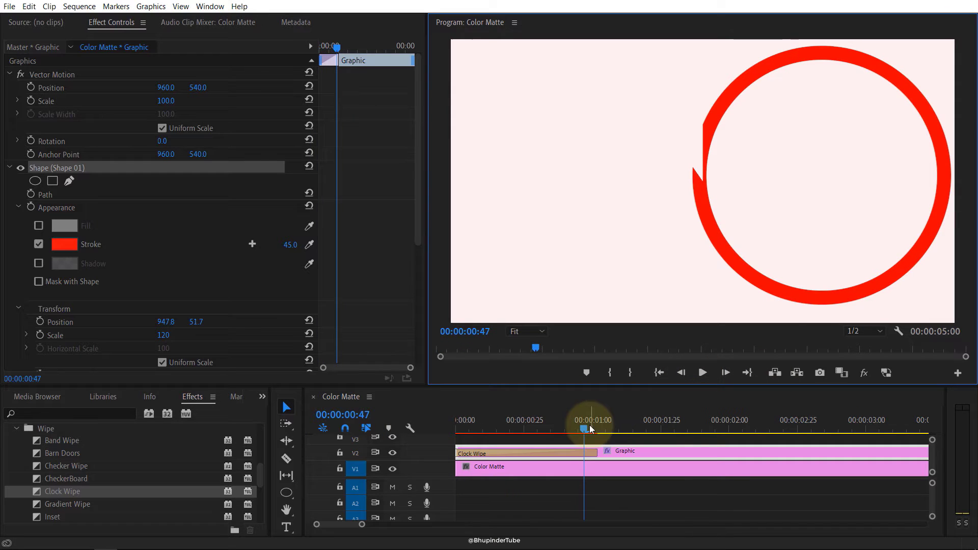
{"action": "mouse_move", "coordinate": [585, 426]}
{"action": "left_mouse_down"}
{"action": "mouse_move", "coordinate": [503, 420]}
{"action": "mouse_move", "coordinate": [459, 433]}
{"action": "mouse_move", "coordinate": [356, 323]}
{"action": "left_mouse_up"}
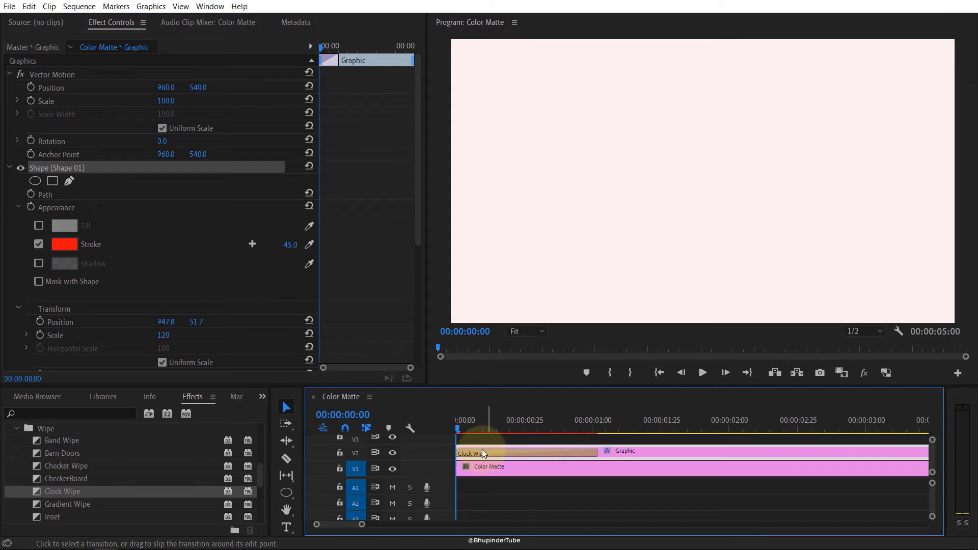
Move the playhead to the end of the wipe, where the ring is complete.
{"action": "left_click", "coordinate": [540, 349]}
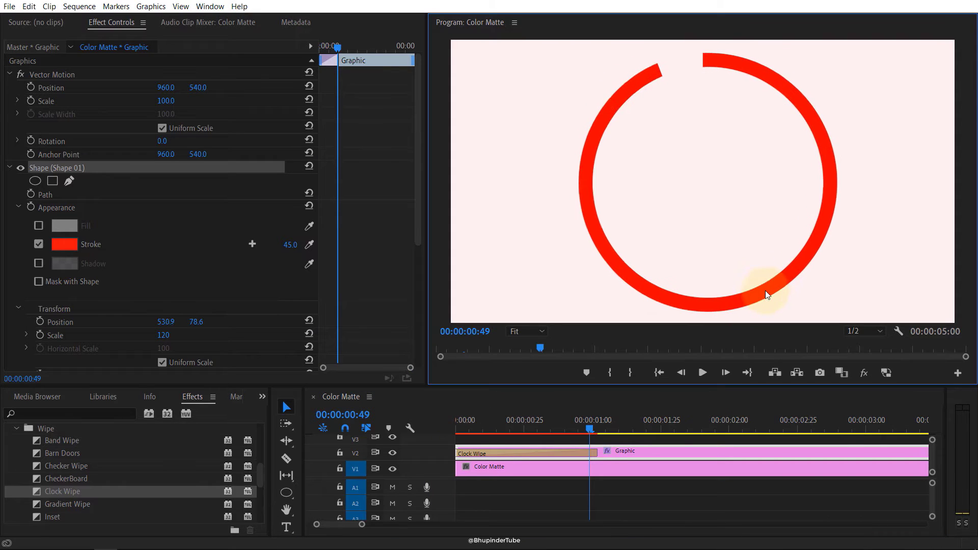
{"action": "left_click", "coordinate": [580, 349]}
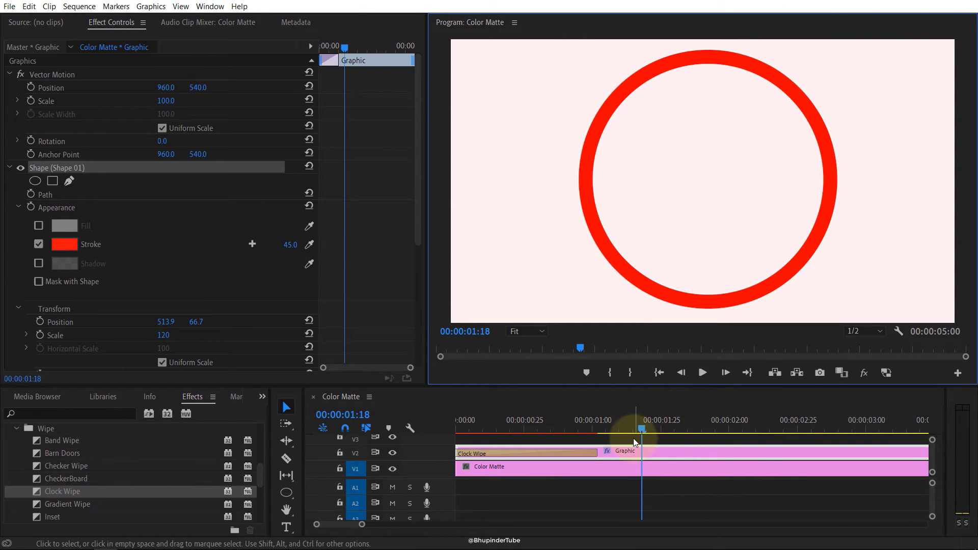
{"action": "left_click_drag", "start_coordinate": [643, 430], "coordinate": [599, 432]}
Cut the clips at the wipe's end and delete everything after, ending the sequence at 00:00:01:05.
{"action": "key", "text": "ctrl+k"}
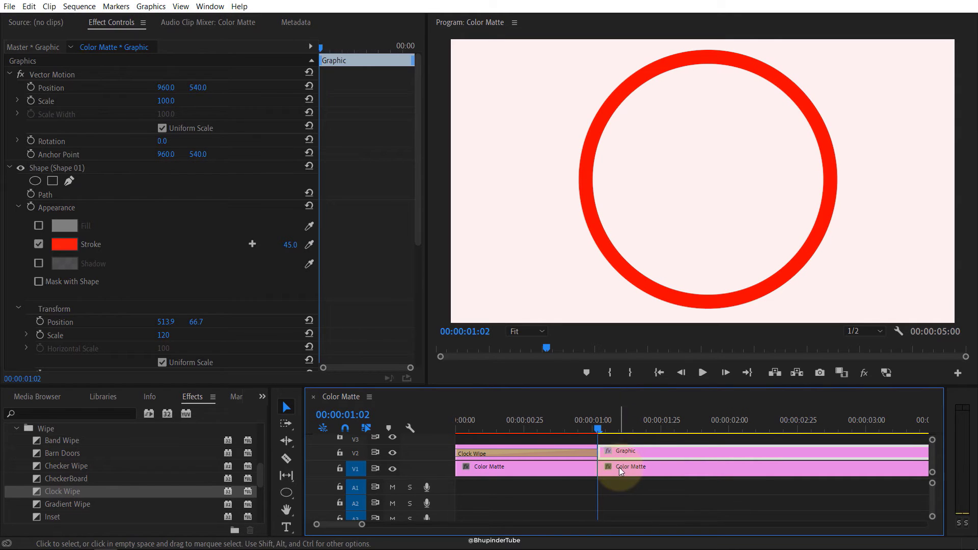
{"action": "left_click", "coordinate": [620, 476], "text": "shift"}
{"action": "key", "text": "Delete"}
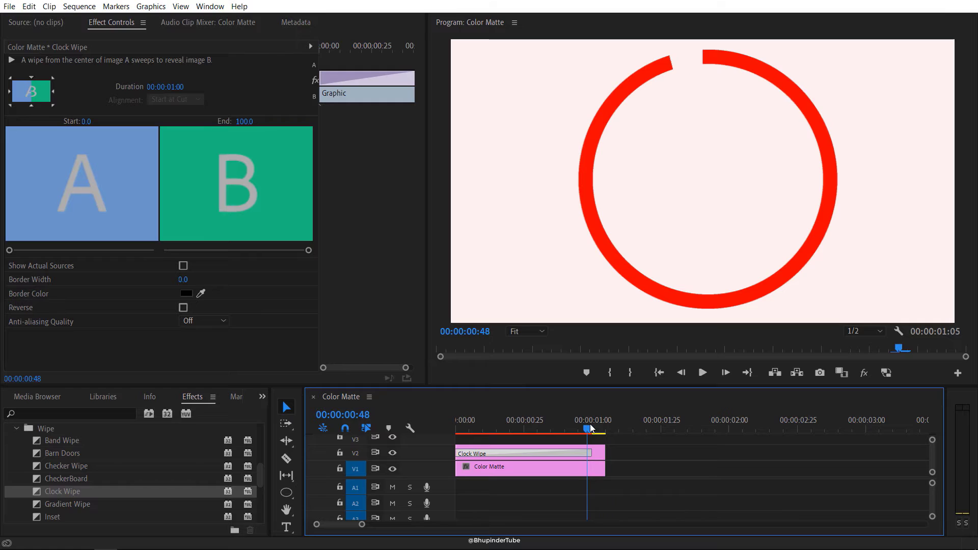
{"action": "mouse_move", "coordinate": [591, 429]}
{"action": "left_mouse_down"}
{"action": "mouse_move", "coordinate": [603, 429]}
{"action": "mouse_move", "coordinate": [583, 429]}
{"action": "mouse_move", "coordinate": [606, 432]}
{"action": "left_mouse_up"}
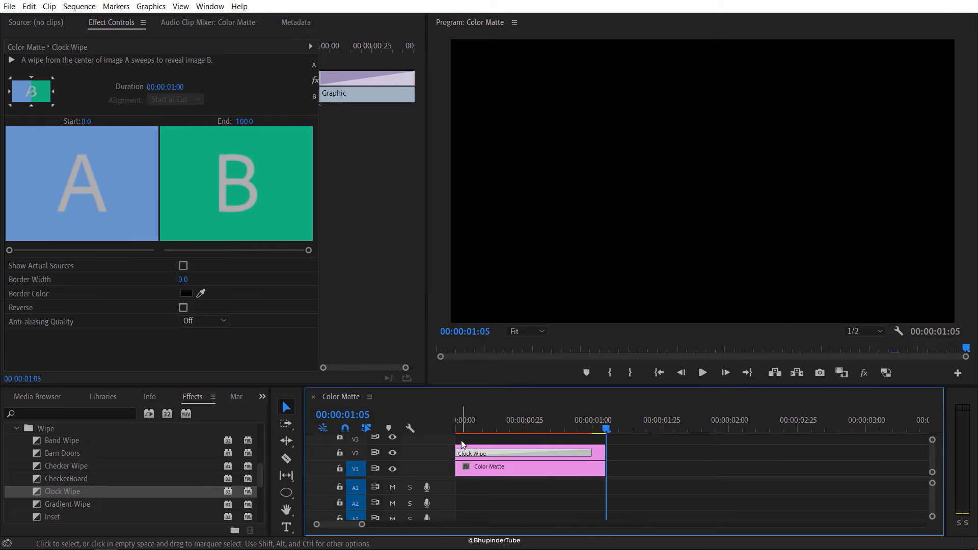
Nest the Graphic and Color Matte clips into Nested Sequence 01.
{"action": "left_click", "coordinate": [625, 458]}
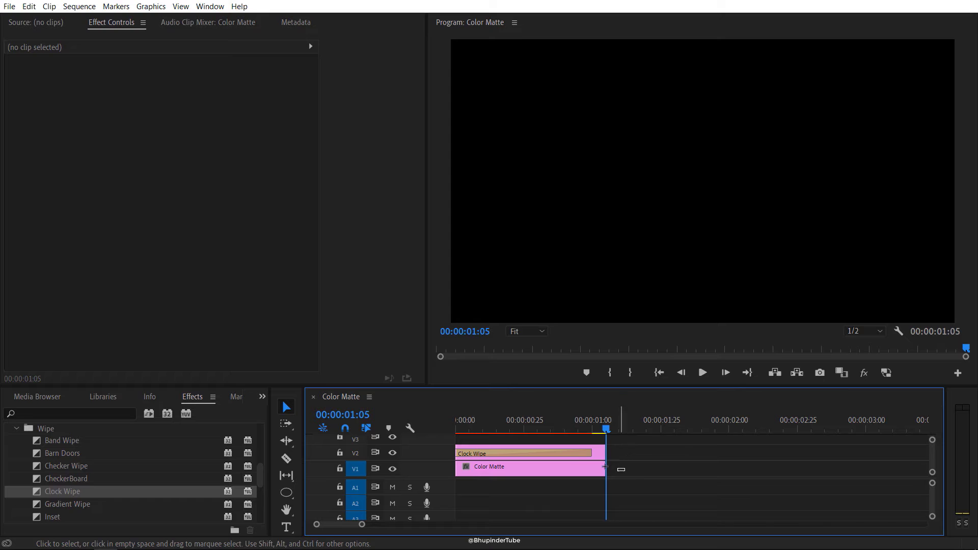
{"action": "left_click_drag", "start_coordinate": [617, 468], "coordinate": [528, 448]}
{"action": "right_click", "coordinate": [521, 451]}
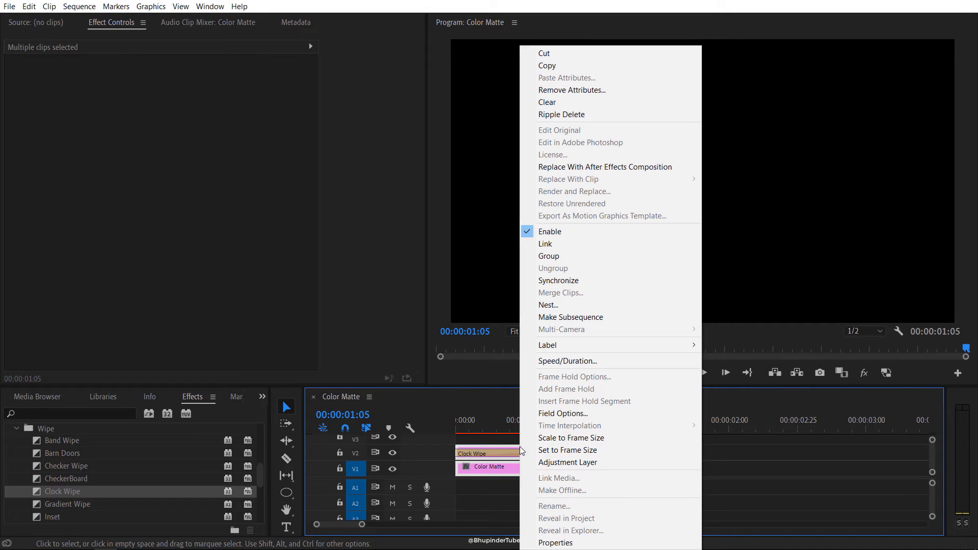
{"action": "left_click", "coordinate": [549, 305]}
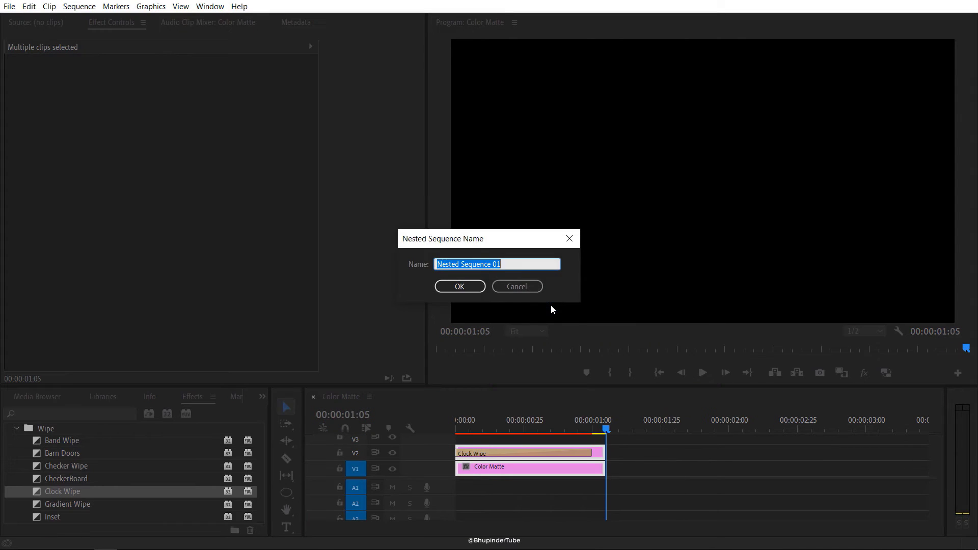
{"action": "left_click", "coordinate": [476, 292]}
Move Nested Sequence 01 up to track V2 with the playhead at 00:00:01:02.
{"action": "left_click", "coordinate": [591, 425]}
{"action": "left_click", "coordinate": [585, 462]}
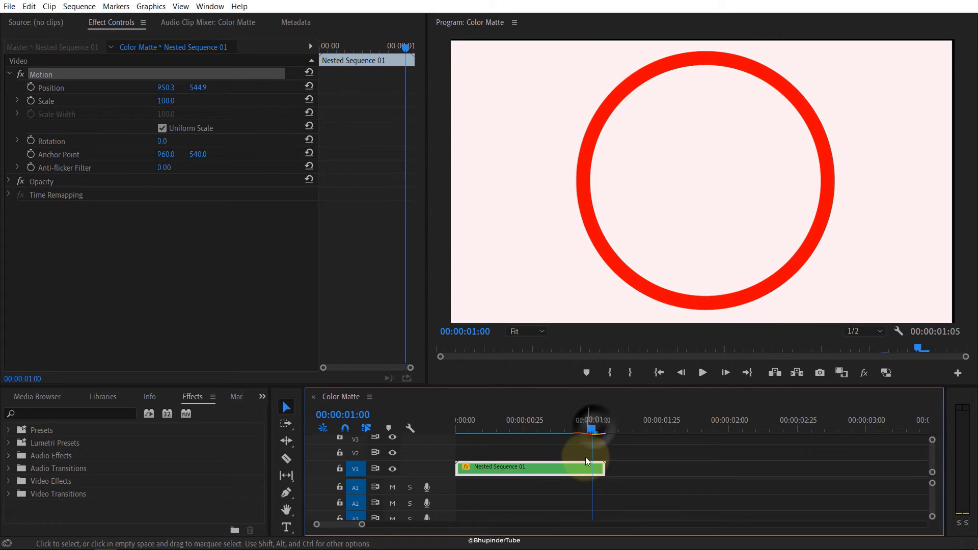
{"action": "left_click_drag", "start_coordinate": [593, 426], "coordinate": [600, 427]}
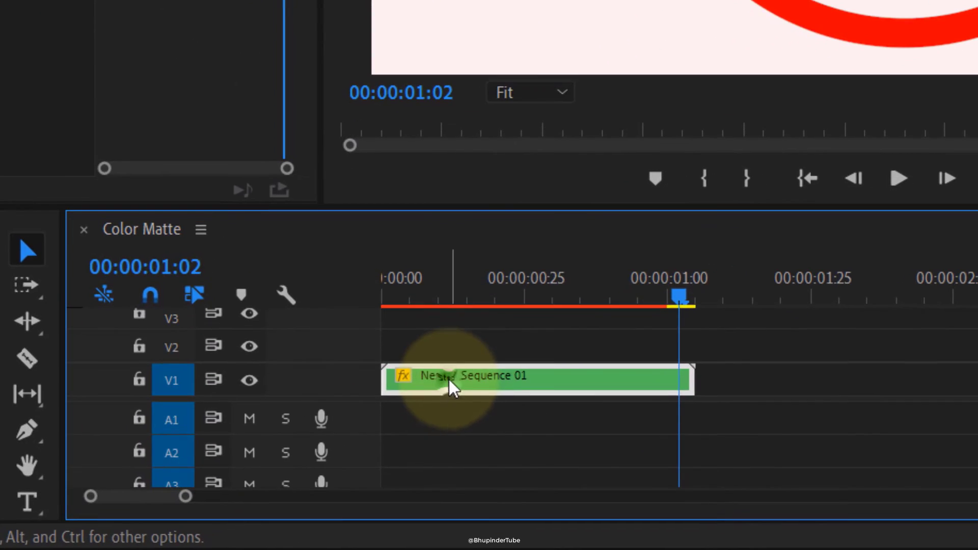
{"action": "left_click_drag", "start_coordinate": [489, 472], "coordinate": [487, 451]}
{"action": "left_click_drag", "start_coordinate": [534, 380], "coordinate": [541, 380]}
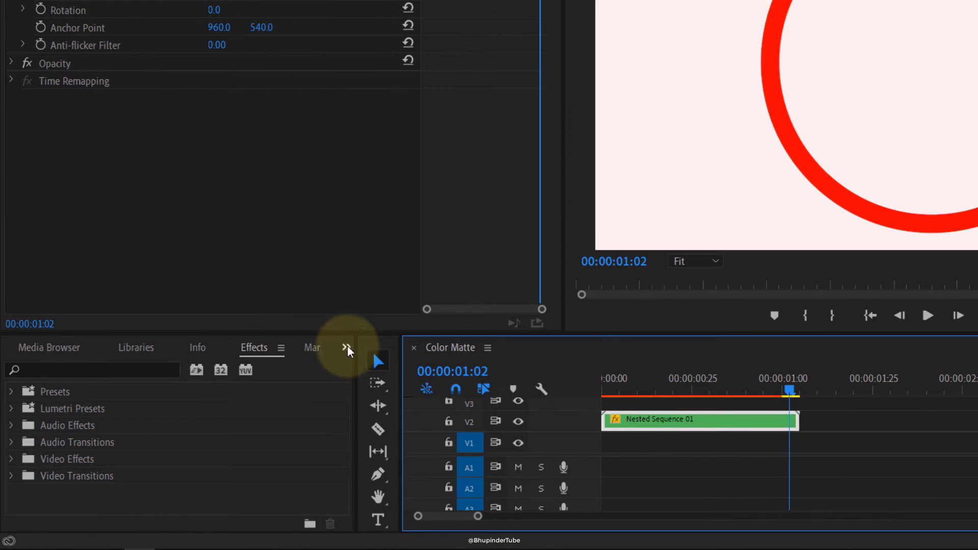
Place the pink Color Matte from the project bin on V1 beneath the nested sequence.
{"action": "left_click", "coordinate": [347, 347]}
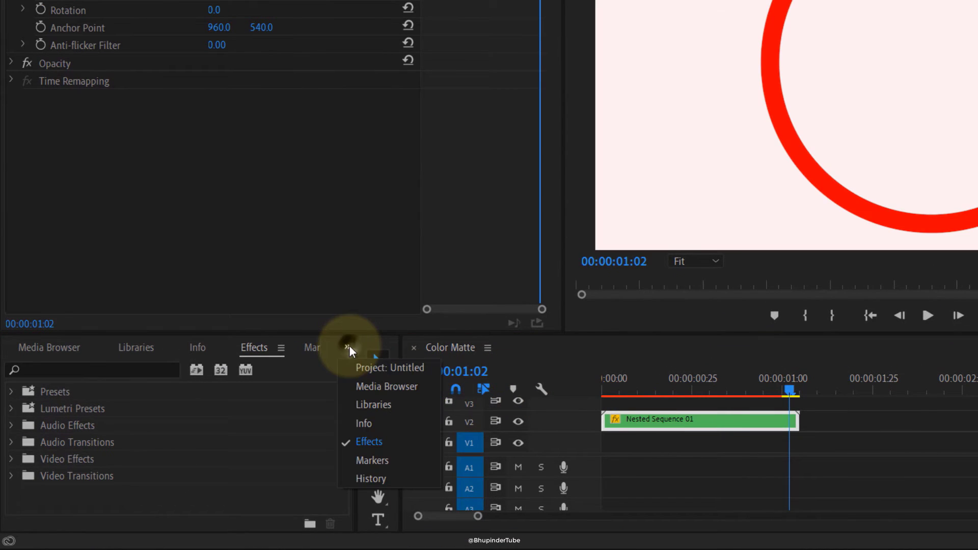
{"action": "left_click", "coordinate": [384, 369]}
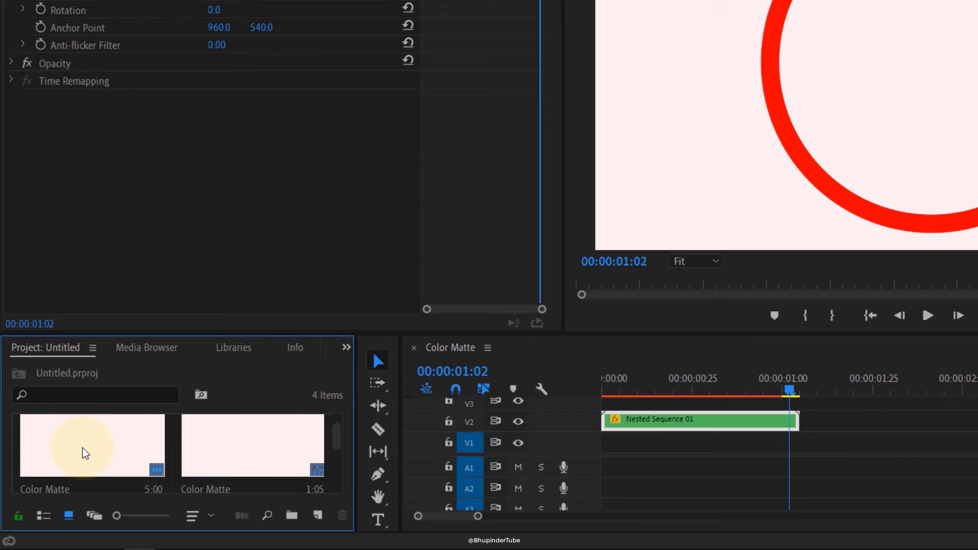
{"action": "left_click", "coordinate": [97, 458]}
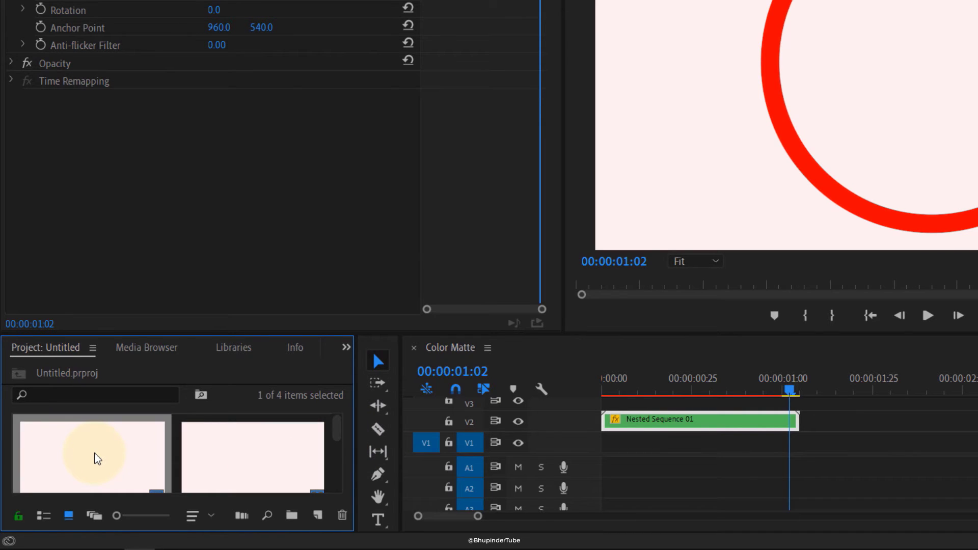
{"action": "left_click_drag", "start_coordinate": [97, 458], "coordinate": [604, 437]}
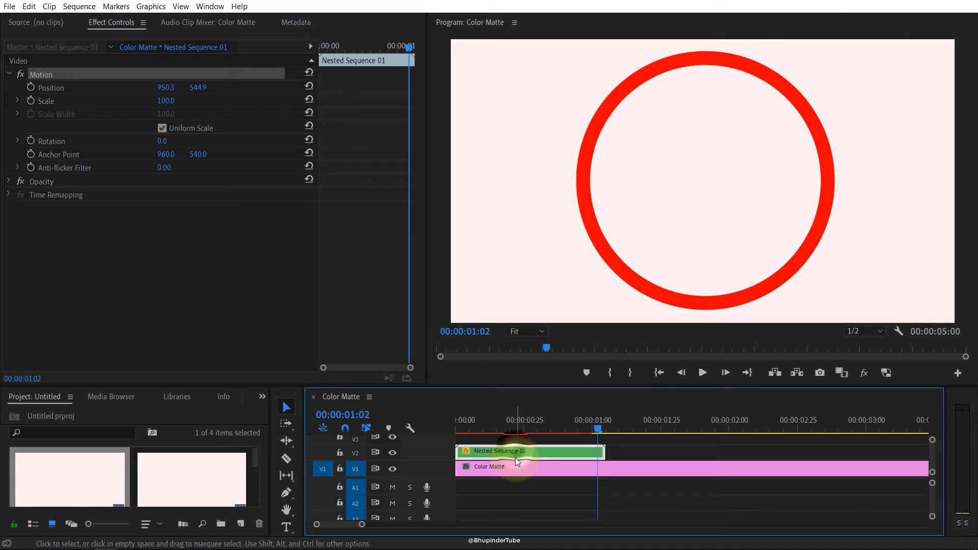
Apply the Video Effects > Transform > Crop effect to the Nested Sequence 01 clip.
{"action": "left_click", "coordinate": [514, 454]}
{"action": "left_click", "coordinate": [316, 436]}
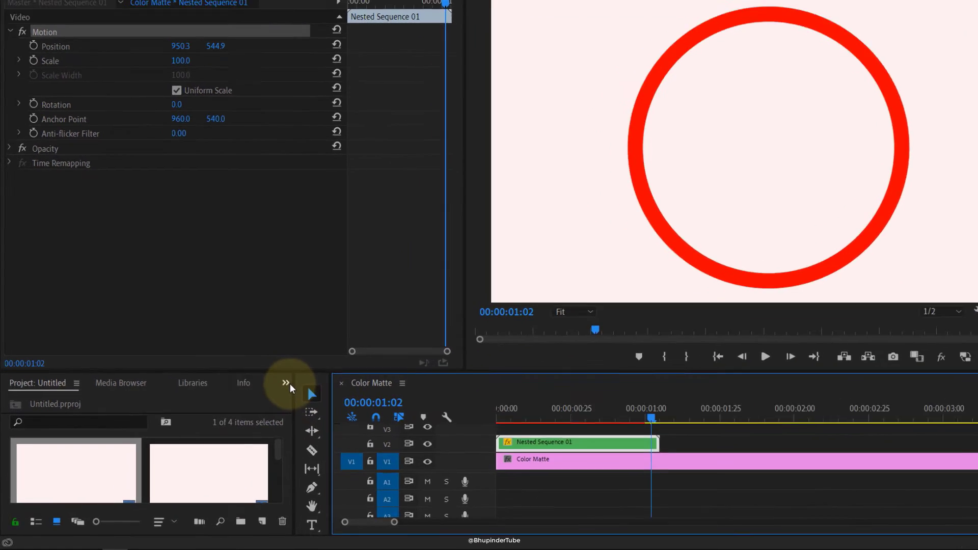
{"action": "left_click", "coordinate": [262, 396]}
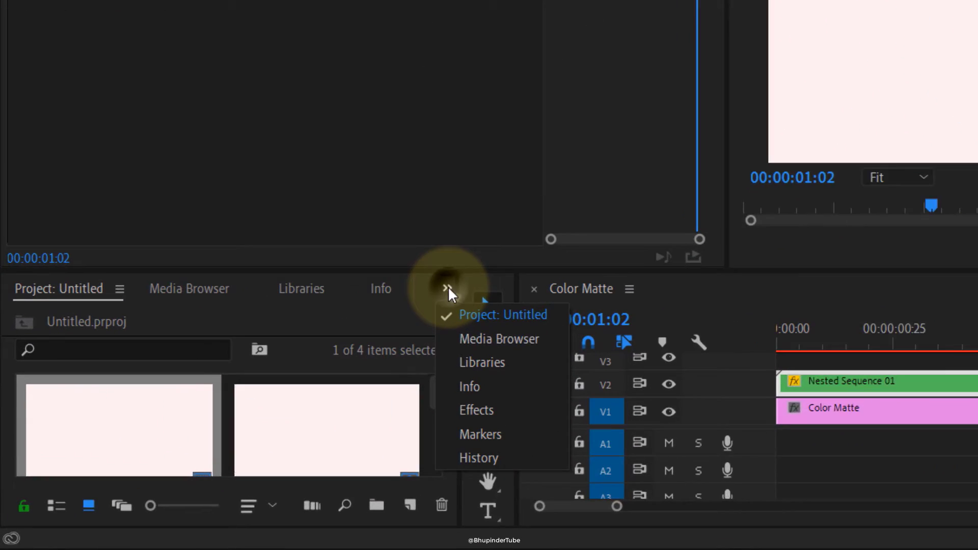
{"action": "left_click", "coordinate": [535, 403]}
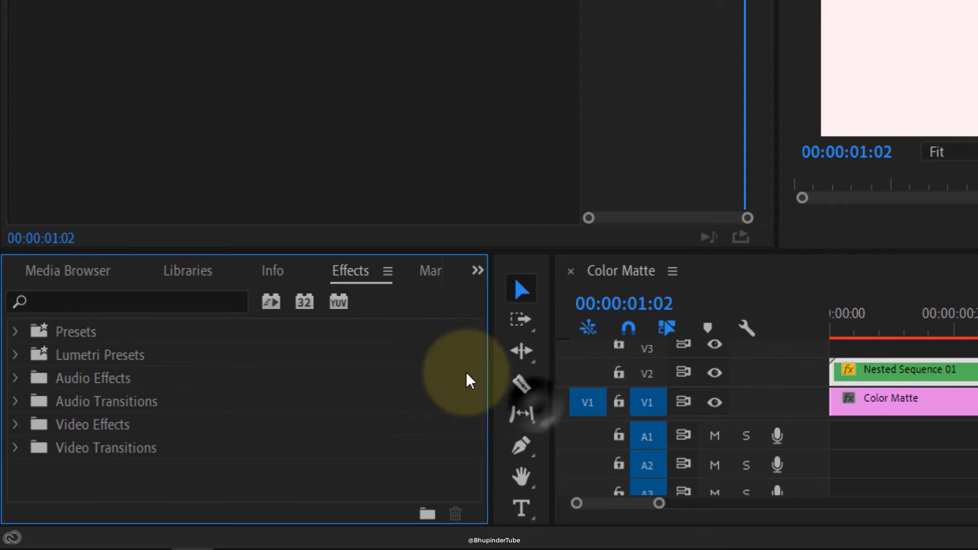
{"action": "left_click", "coordinate": [16, 425]}
{"action": "scroll", "coordinate": [114, 444], "scroll_direction": "down", "scroll_amount": 3}
{"action": "scroll", "coordinate": [71, 443], "scroll_direction": "down", "scroll_amount": 3}
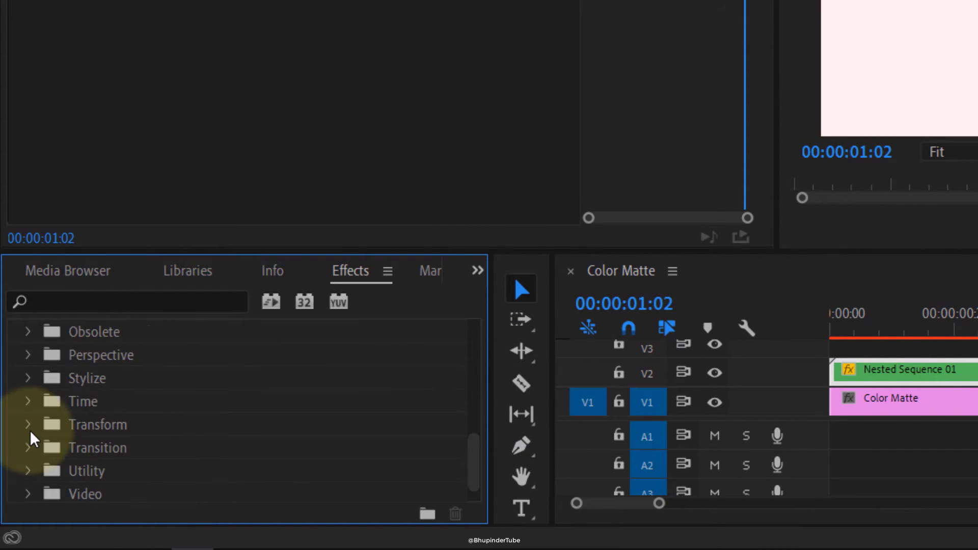
{"action": "left_click", "coordinate": [27, 426]}
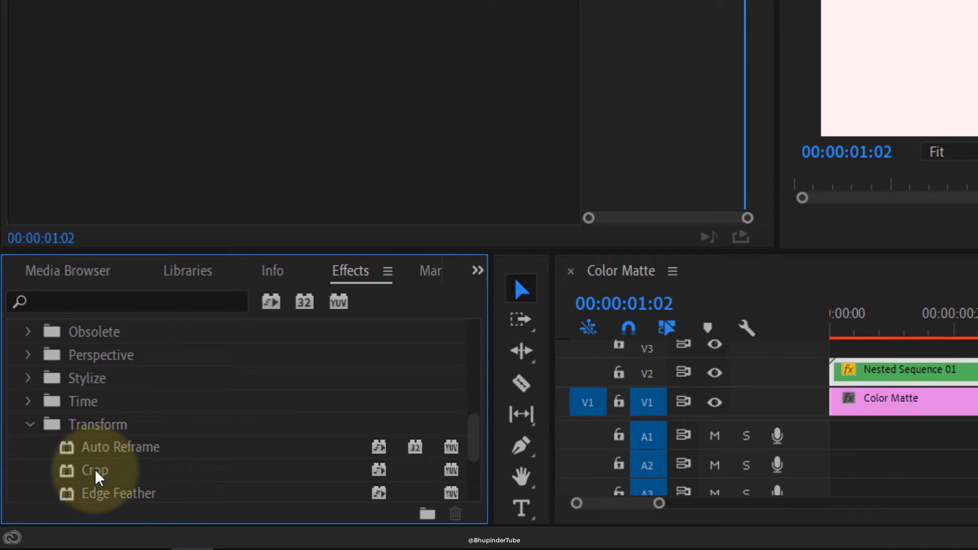
{"action": "left_click_drag", "start_coordinate": [97, 471], "coordinate": [907, 368]}
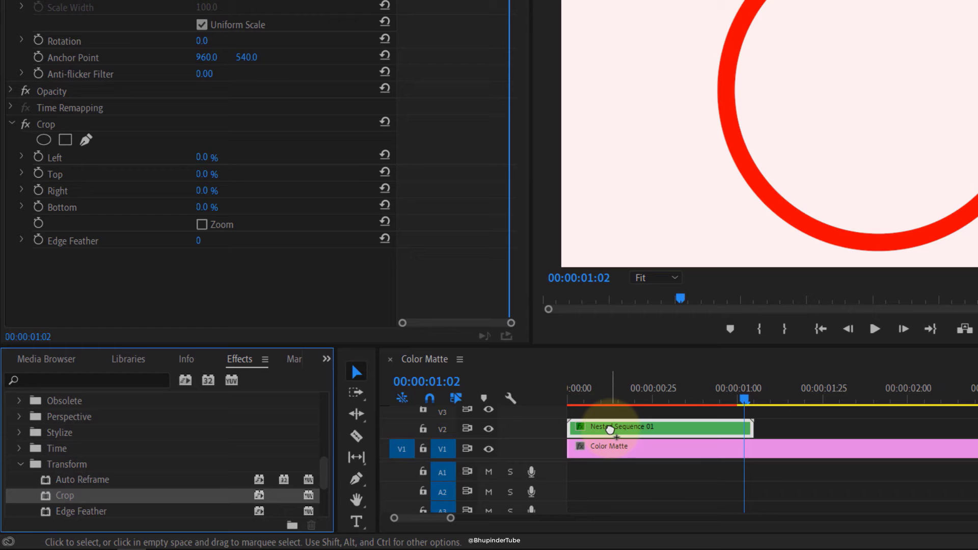
{"action": "left_click", "coordinate": [634, 428]}
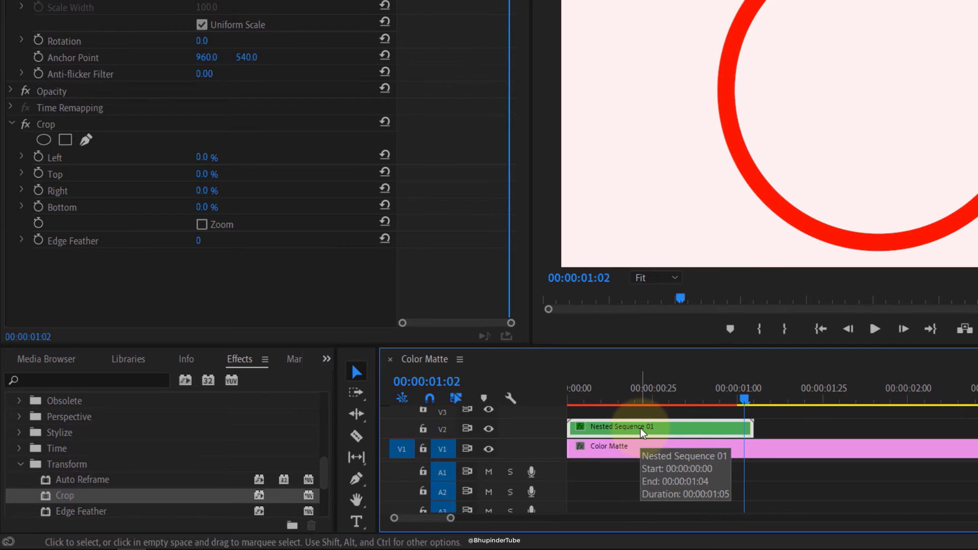
Scale Nested Sequence 01 to 23, crop Left 23%, Top 4%, Right 19%, and move its anchor onto the ring.
{"action": "left_click", "coordinate": [153, 100]}
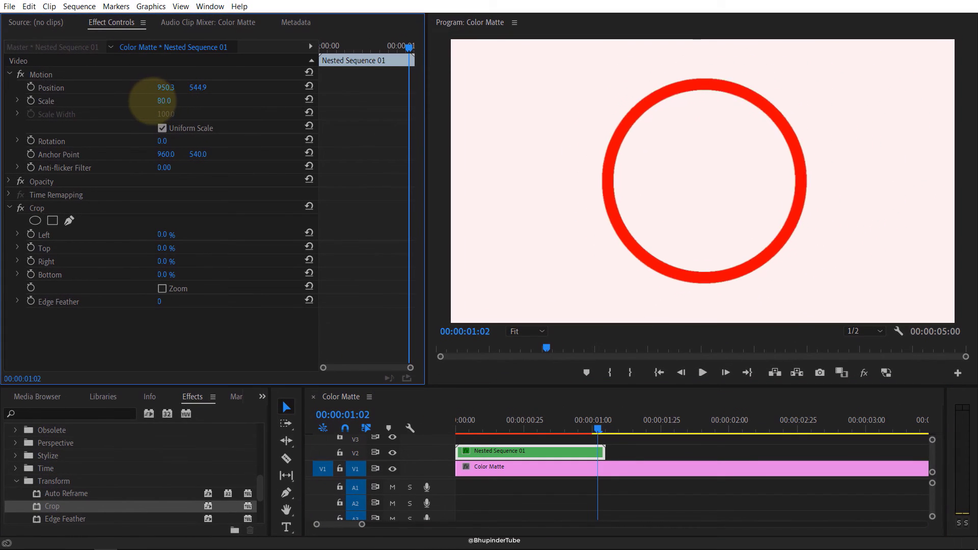
{"action": "left_click_drag", "start_coordinate": [153, 101], "coordinate": [120, 102]}
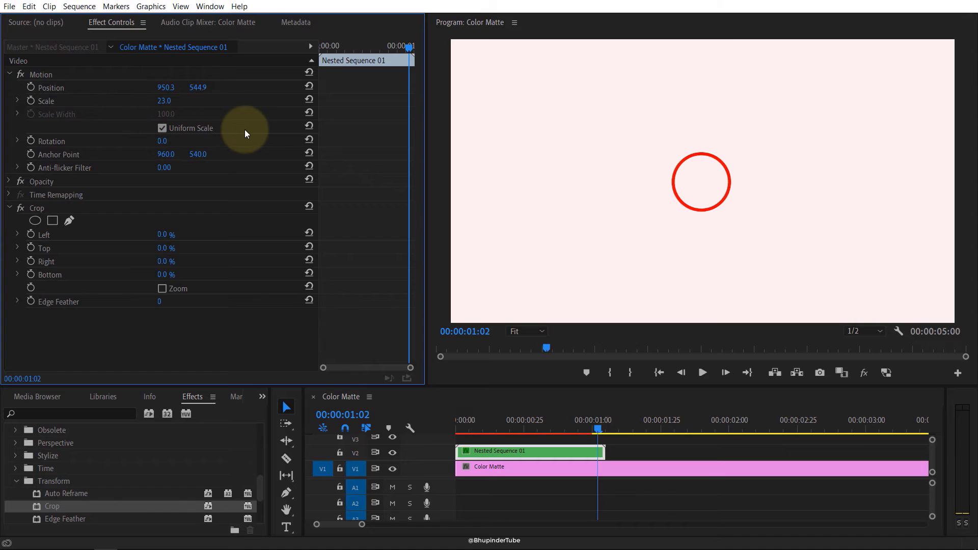
{"action": "mouse_move", "coordinate": [162, 235]}
{"action": "left_mouse_down"}
{"action": "mouse_move", "coordinate": [170, 234]}
{"action": "mouse_move", "coordinate": [156, 231]}
{"action": "left_mouse_up"}
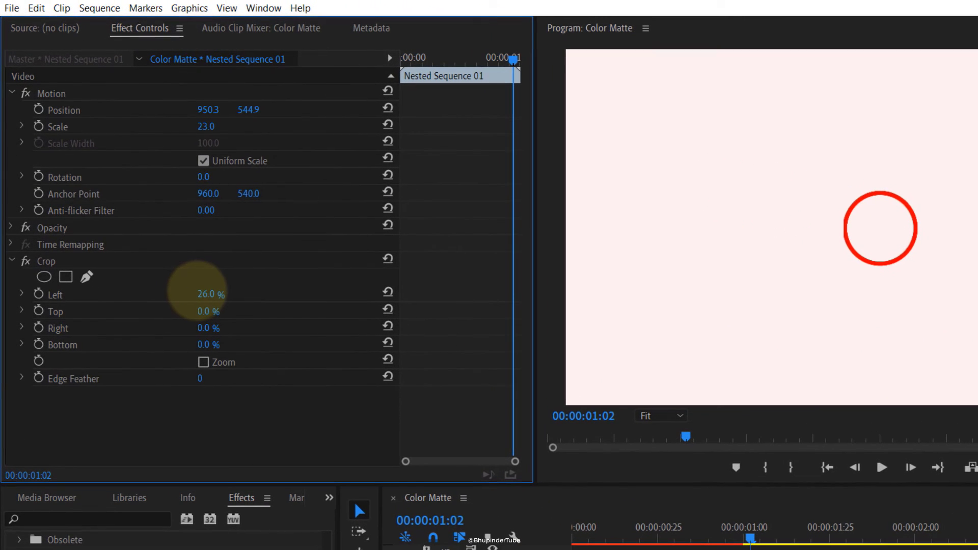
{"action": "left_click_drag", "start_coordinate": [204, 311], "coordinate": [219, 340]}
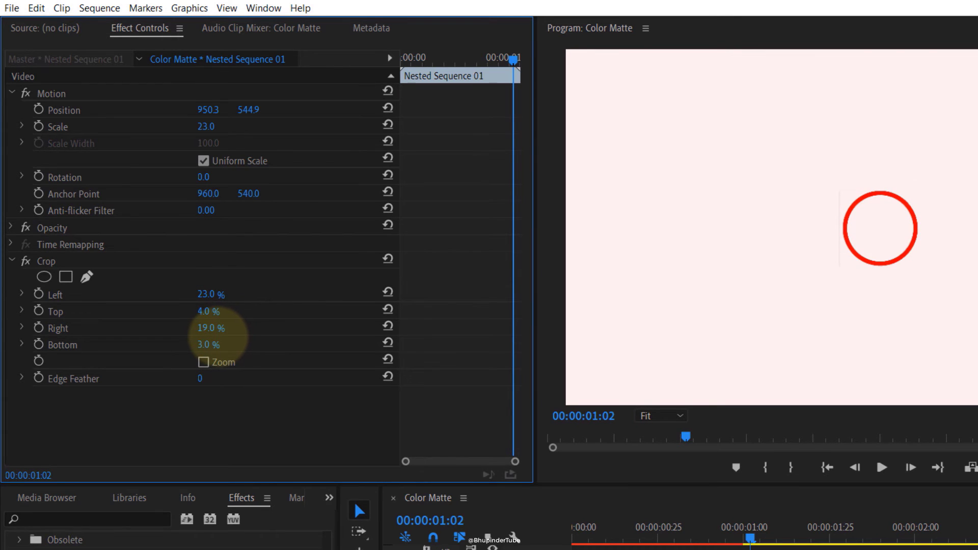
{"action": "left_click_drag", "start_coordinate": [218, 336], "coordinate": [206, 337]}
{"action": "left_click", "coordinate": [61, 93]}
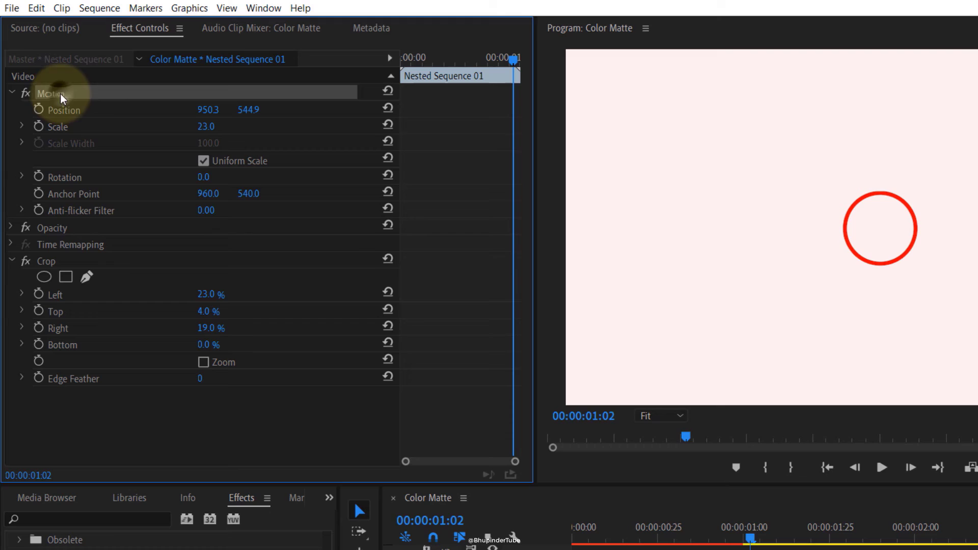
{"action": "left_click_drag", "start_coordinate": [875, 234], "coordinate": [881, 228]}
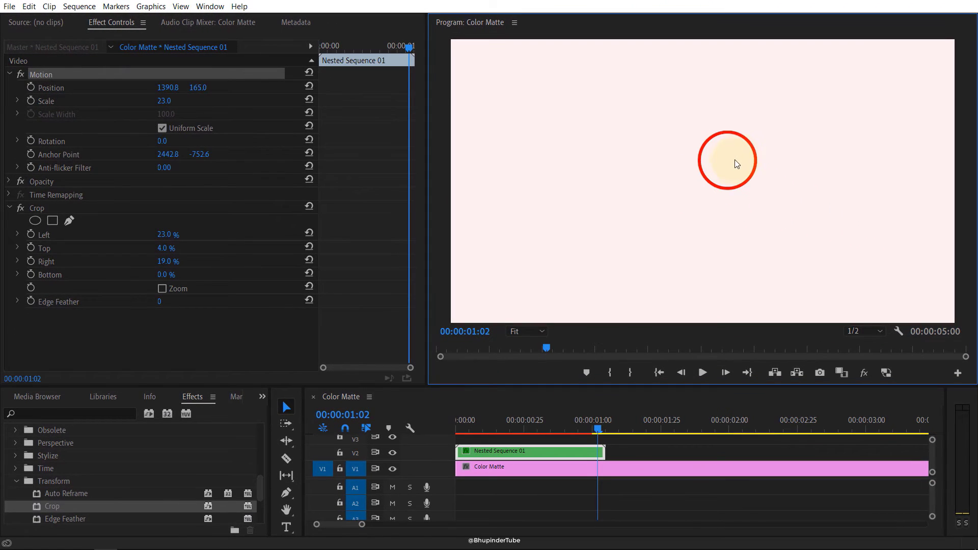
Move the small ring into the matte's top-right corner and play the wipe animation from the start.
{"action": "left_click_drag", "start_coordinate": [737, 164], "coordinate": [762, 140]}
{"action": "left_click_drag", "start_coordinate": [840, 111], "coordinate": [910, 87]}
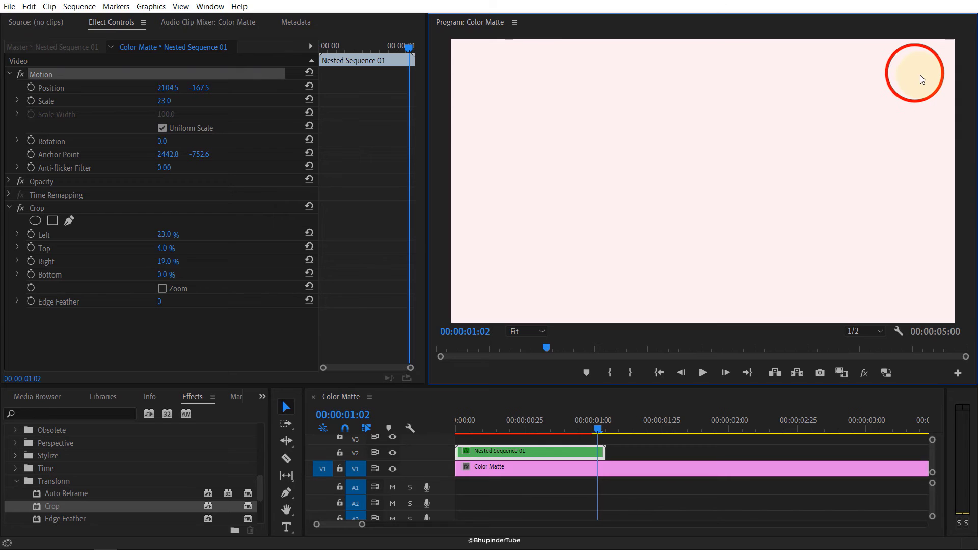
{"action": "left_click", "coordinate": [596, 429]}
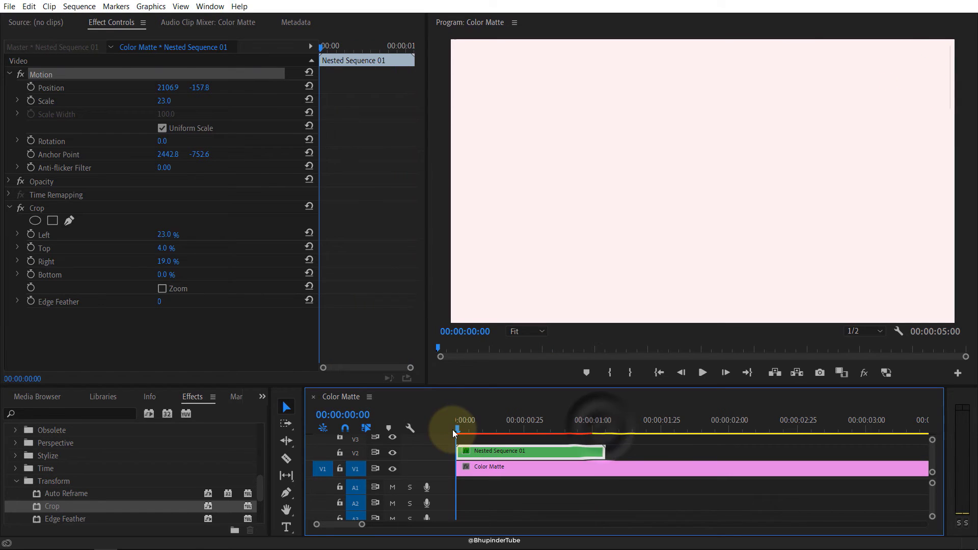
{"action": "left_click", "coordinate": [702, 373]}
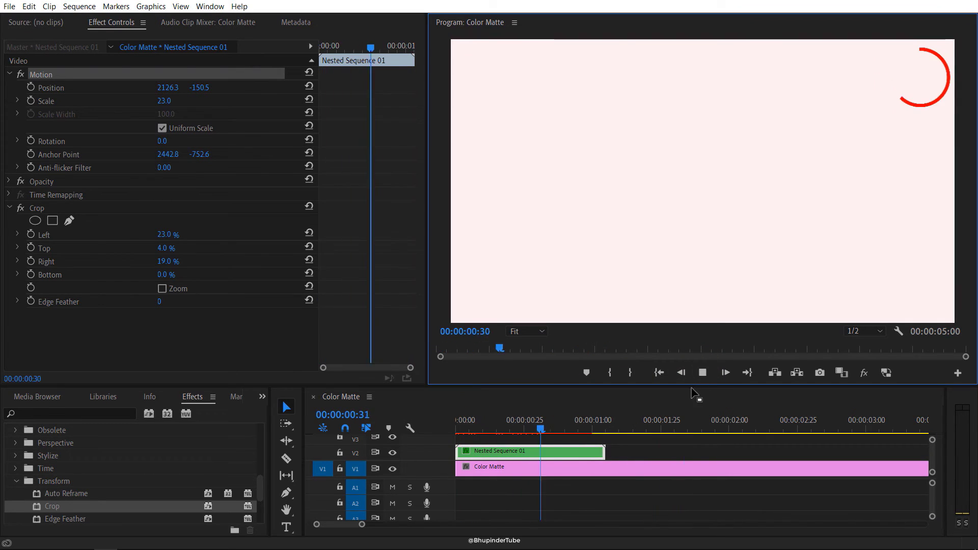
{"action": "left_click_drag", "start_coordinate": [509, 415], "coordinate": [438, 425]}
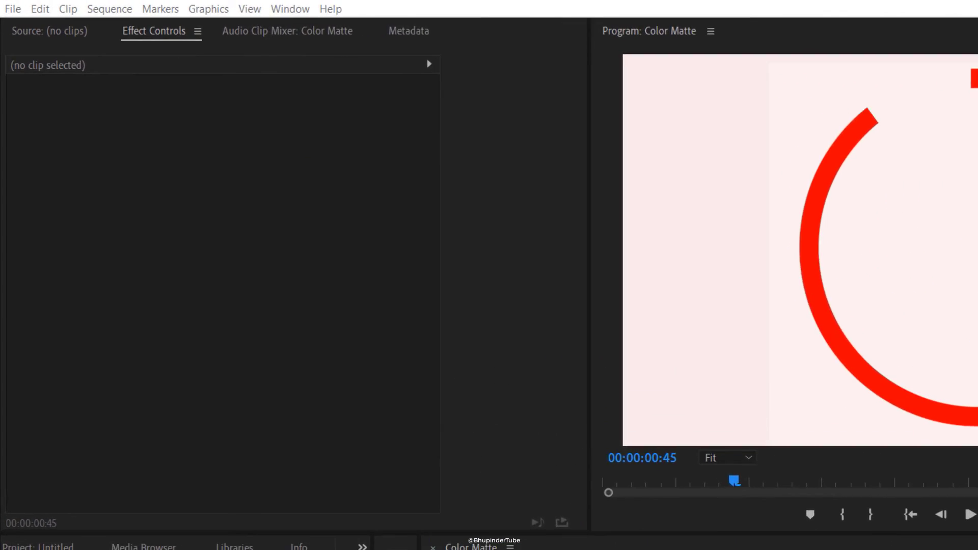
{"action": "left_click", "coordinate": [12, 9]}
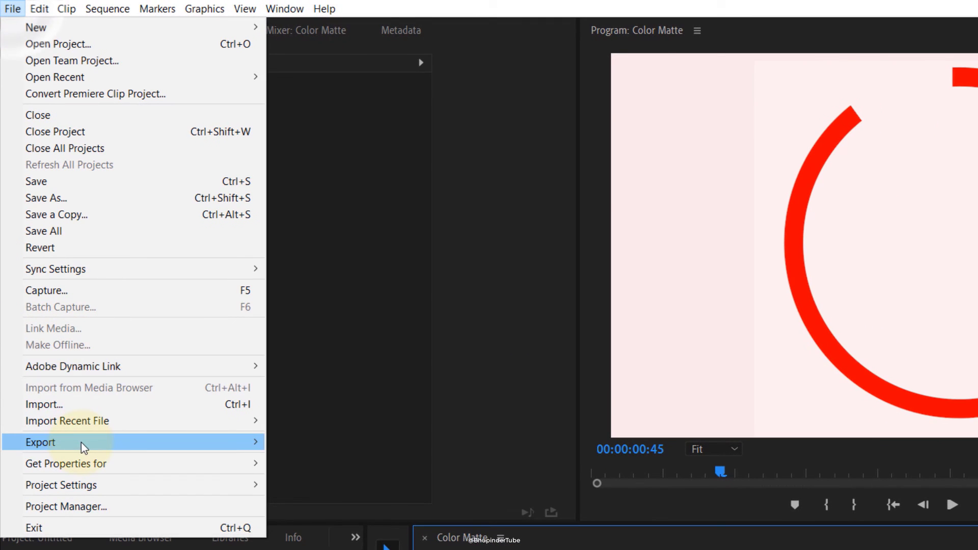
{"action": "mouse_move", "coordinate": [91, 491]}
{"action": "left_click", "coordinate": [310, 443]}
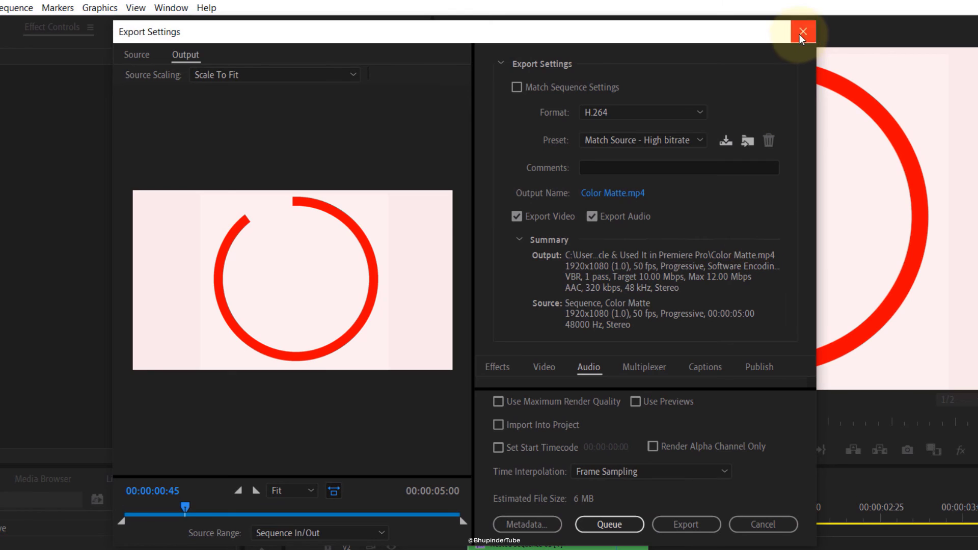
{"action": "left_click", "coordinate": [803, 33]}
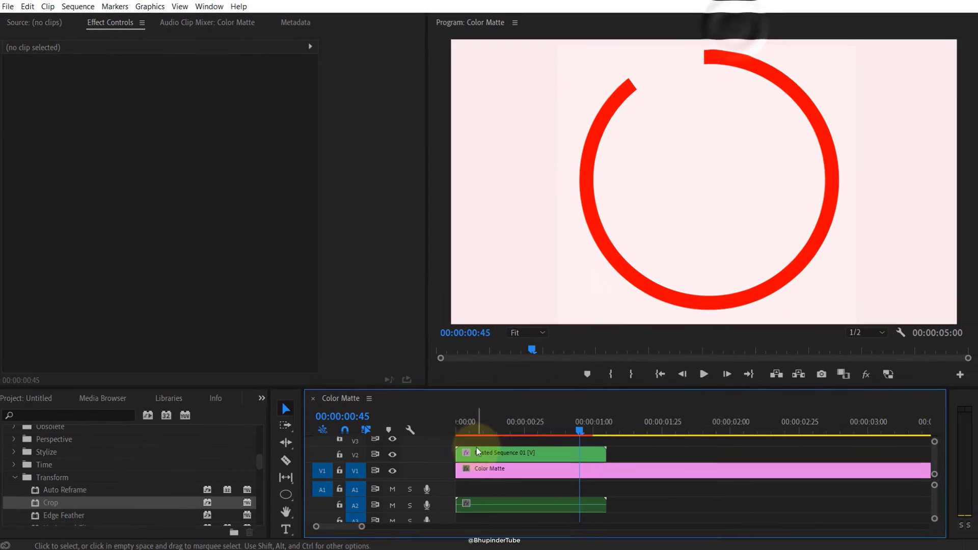